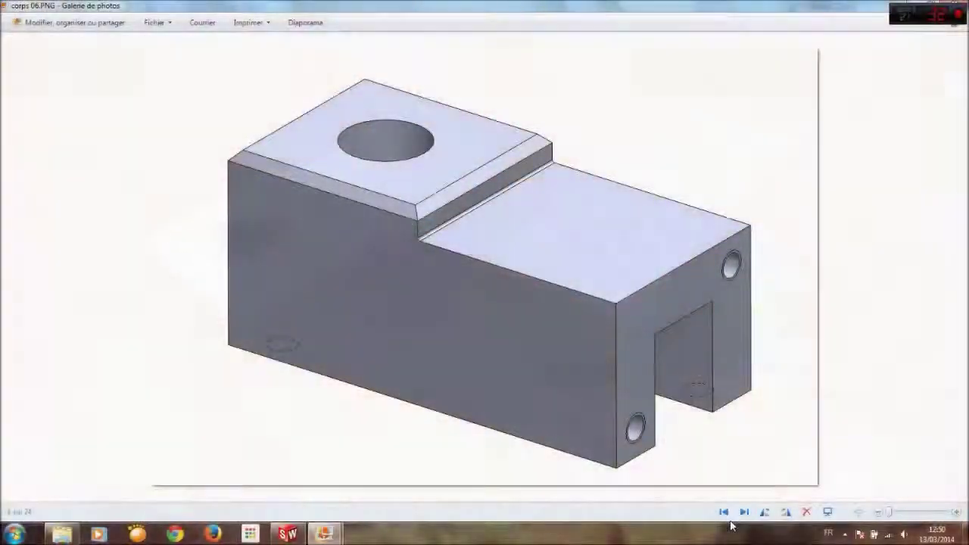
- Step back through the reference images to the dimensioned blue block, corps 01.PNG
click(724, 513)
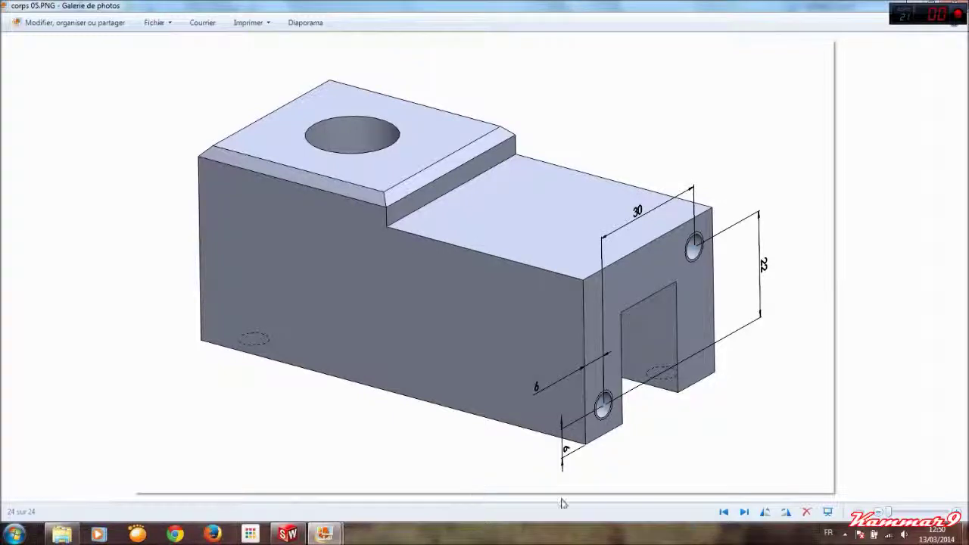
mouse_move(287, 534)
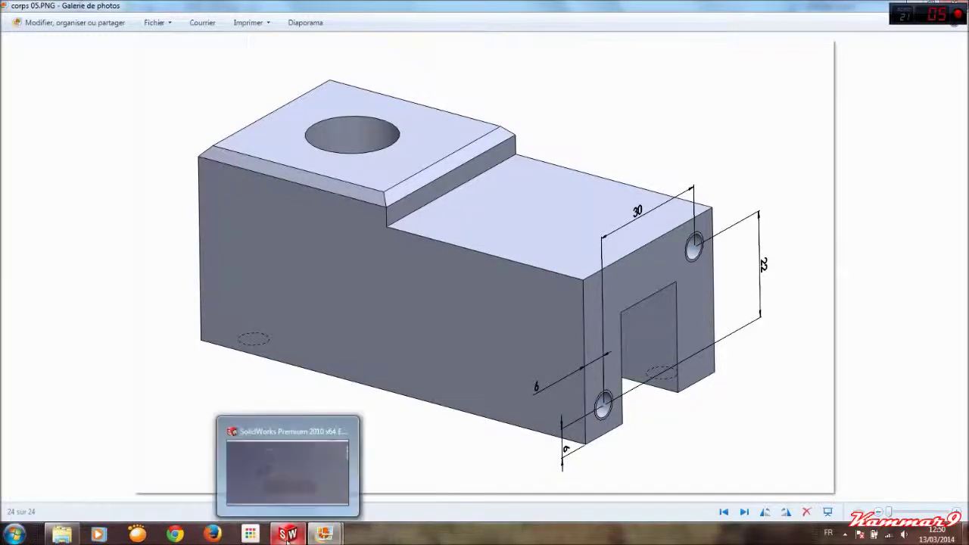
click(723, 513)
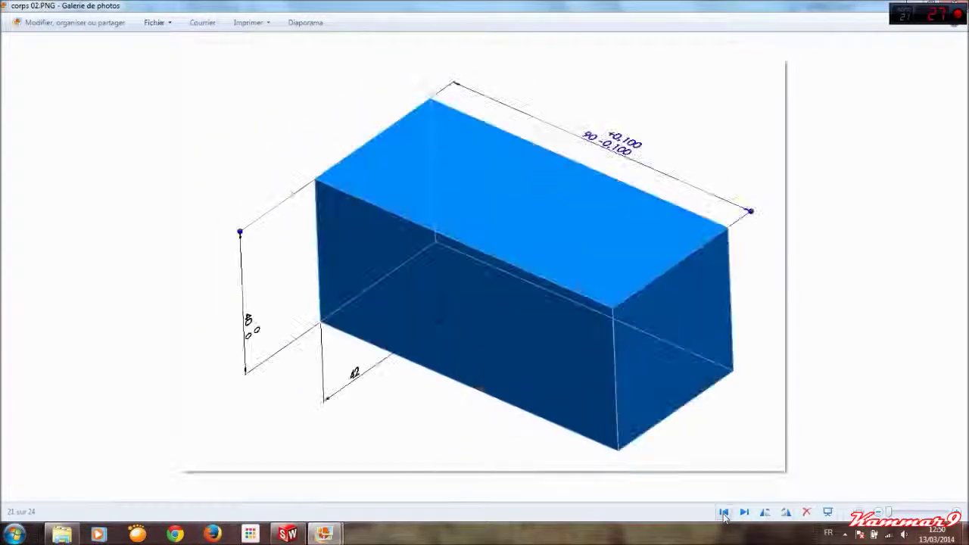
click(724, 513)
click(724, 513)
click(744, 512)
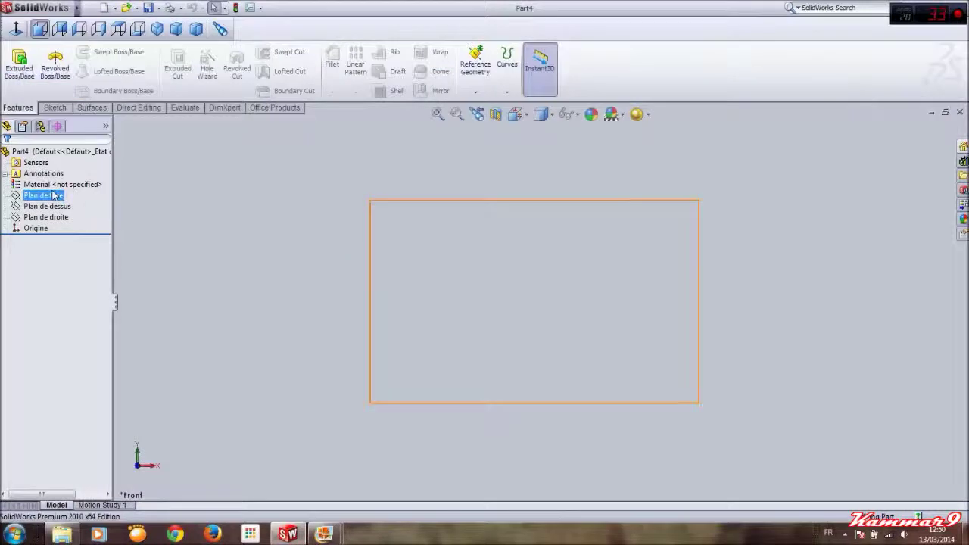
- Sketch a rectangle from the origin on the front plane
click(43, 195)
click(61, 173)
click(74, 71)
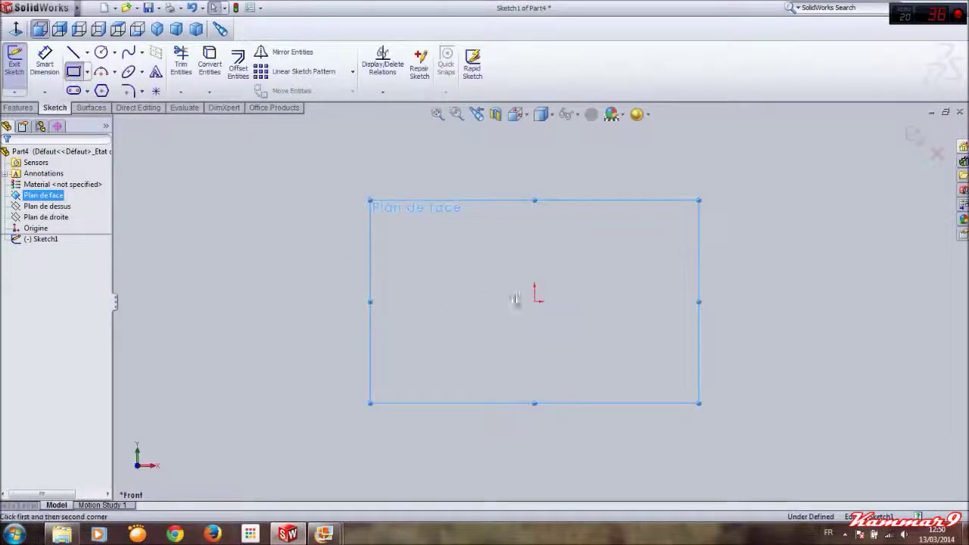
click(535, 301)
- Dimension the rectangle to 42 × 40
click(660, 194)
key(d)
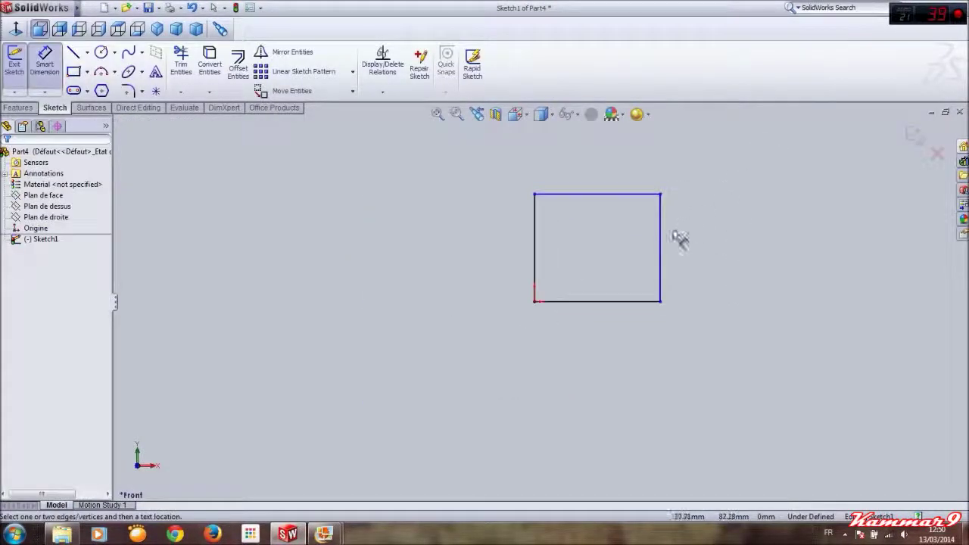
click(661, 239)
click(692, 241)
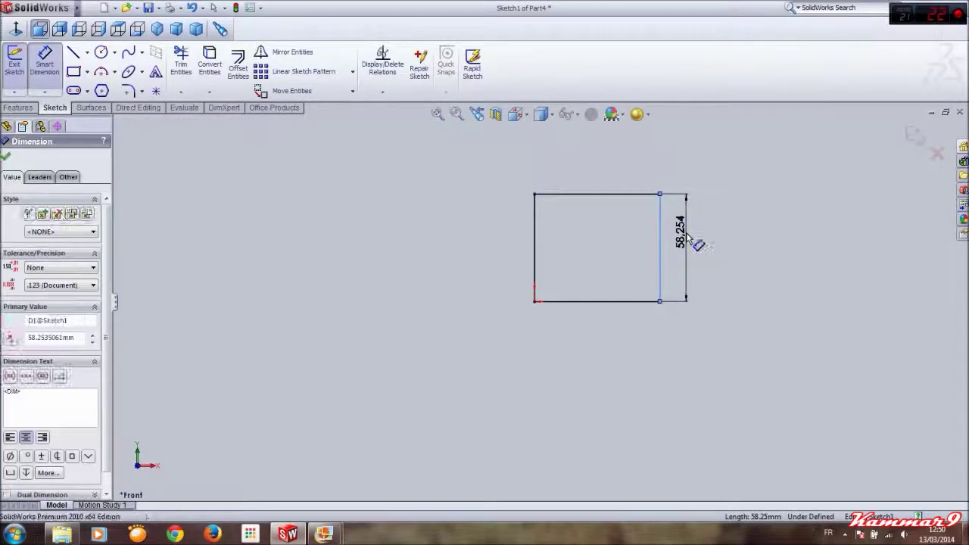
text(40)
key(Return)
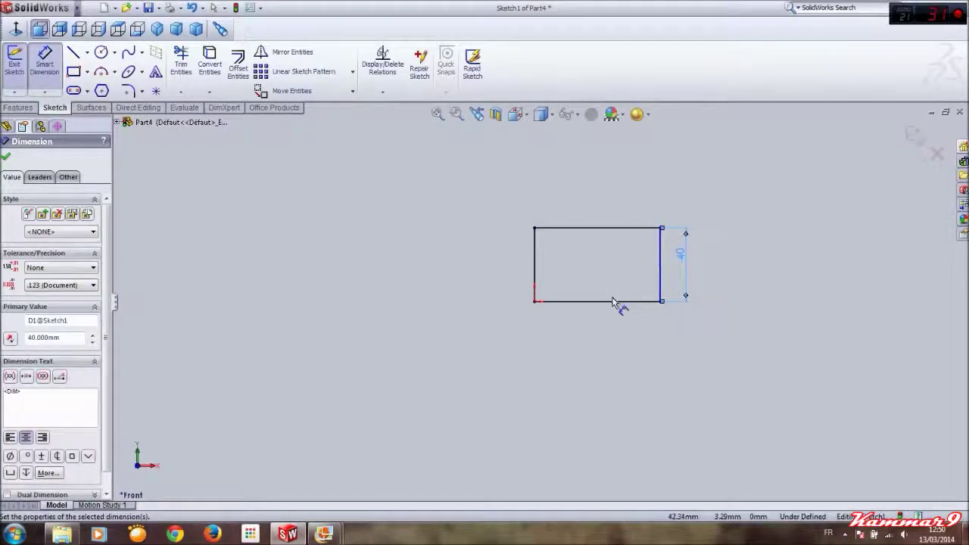
click(598, 302)
click(620, 345)
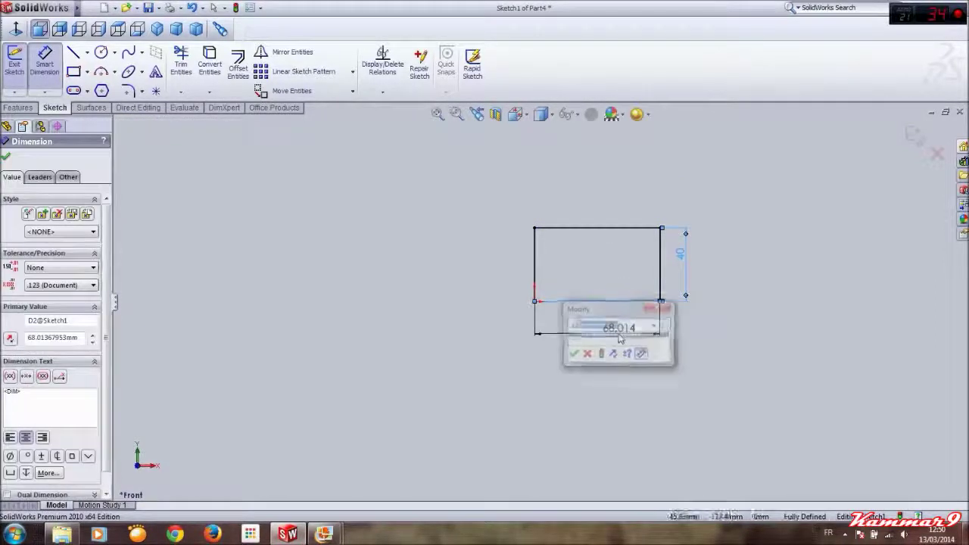
text(40)
key(Return)
click(605, 345)
- Extrude the rectangle 90 mm into a solid block, checking the blue block reference
scroll(595, 344, down, 2)
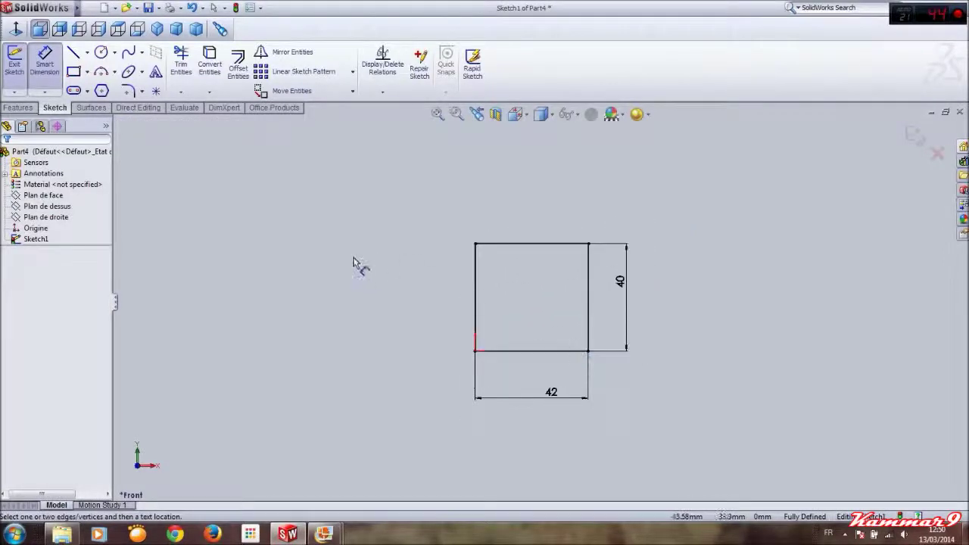
click(22, 111)
mouse_move(324, 533)
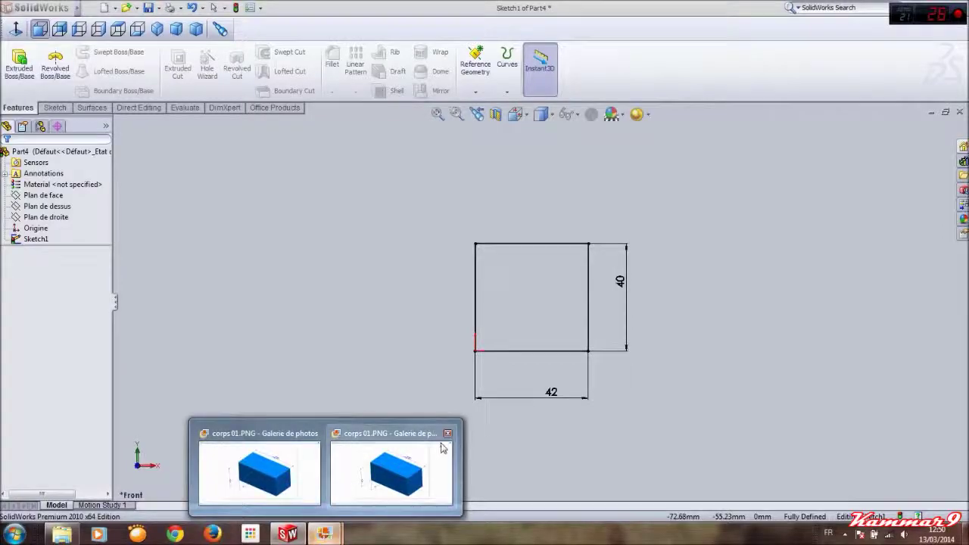
click(456, 433)
click(361, 454)
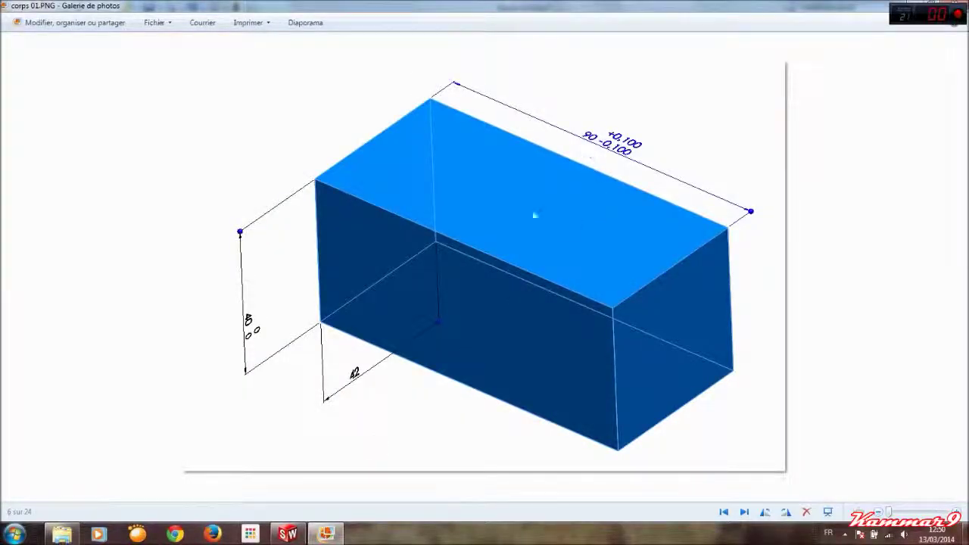
click(291, 530)
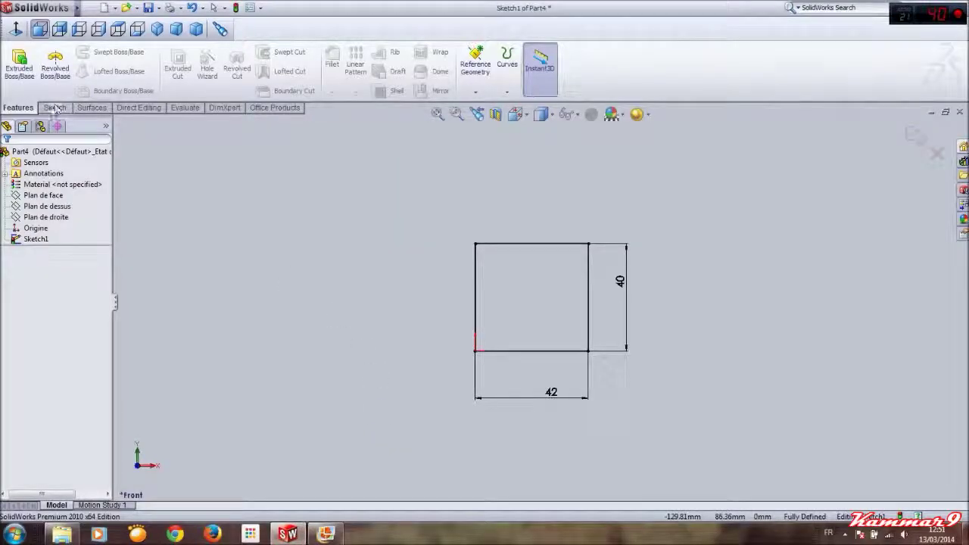
click(19, 65)
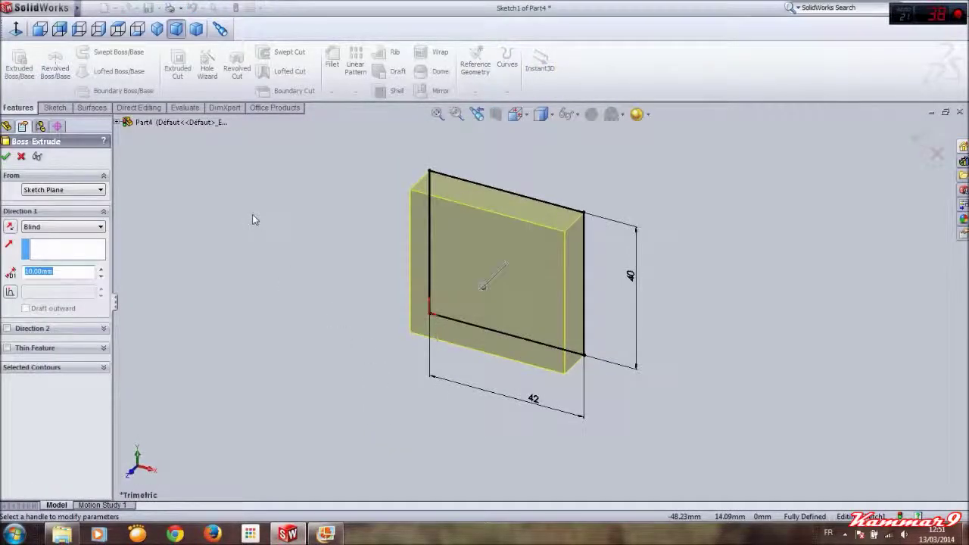
text(80)
key(Return)
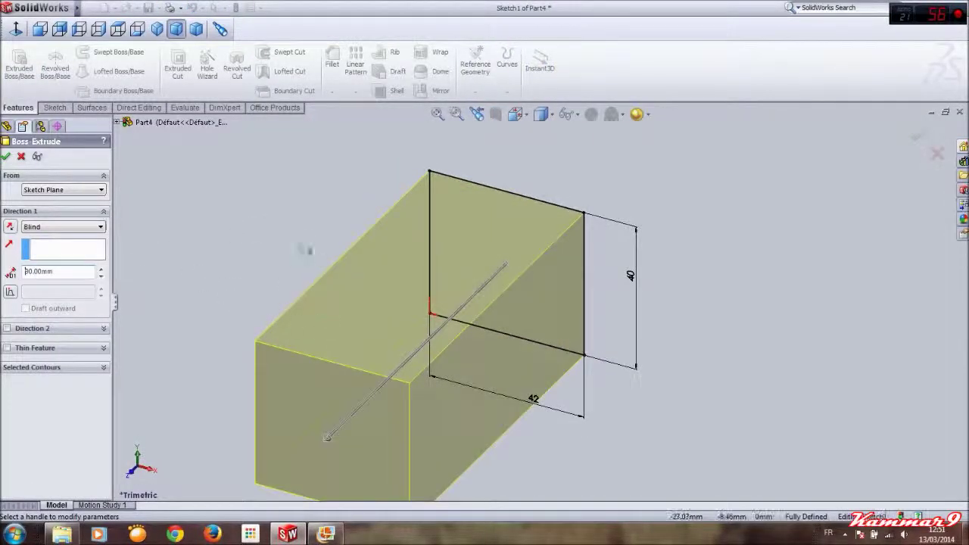
key(Return)
- Switch to the dimetric view and show the U-slot reference image
click(196, 29)
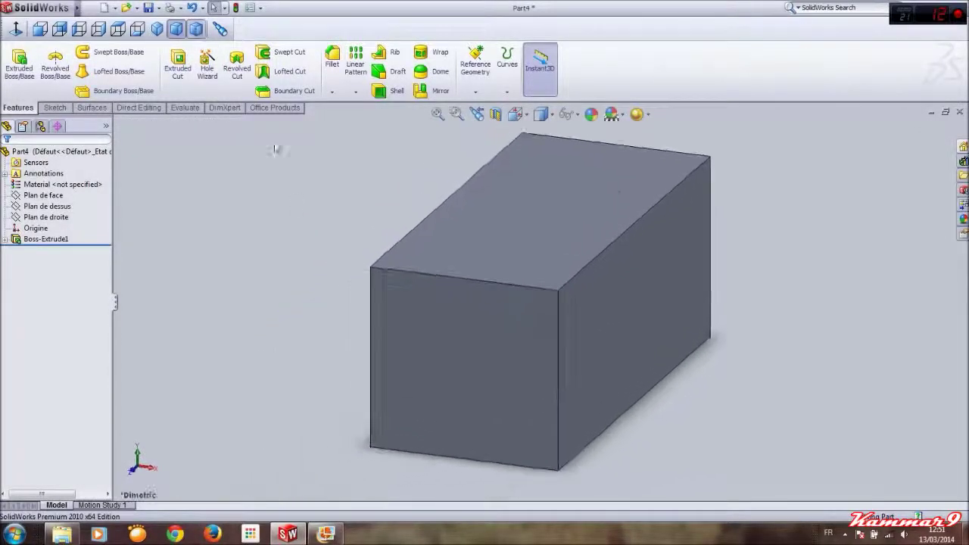
click(326, 534)
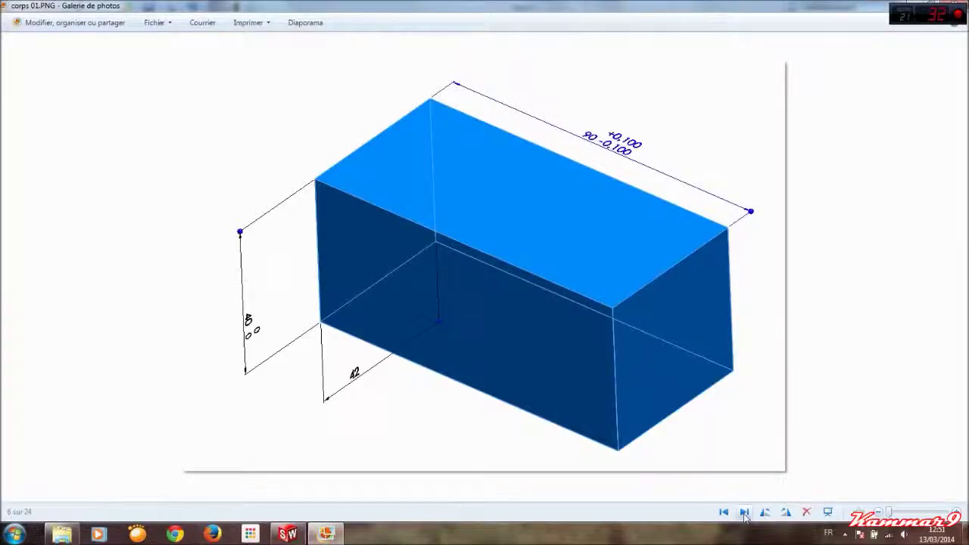
click(744, 512)
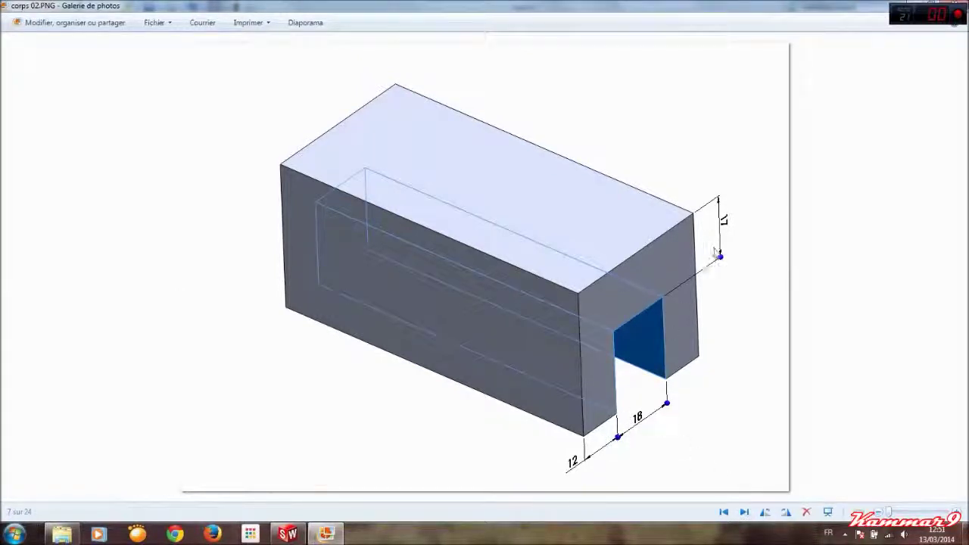
- Sketch a rectangle on the block's front face, viewed normal to it
click(326, 534)
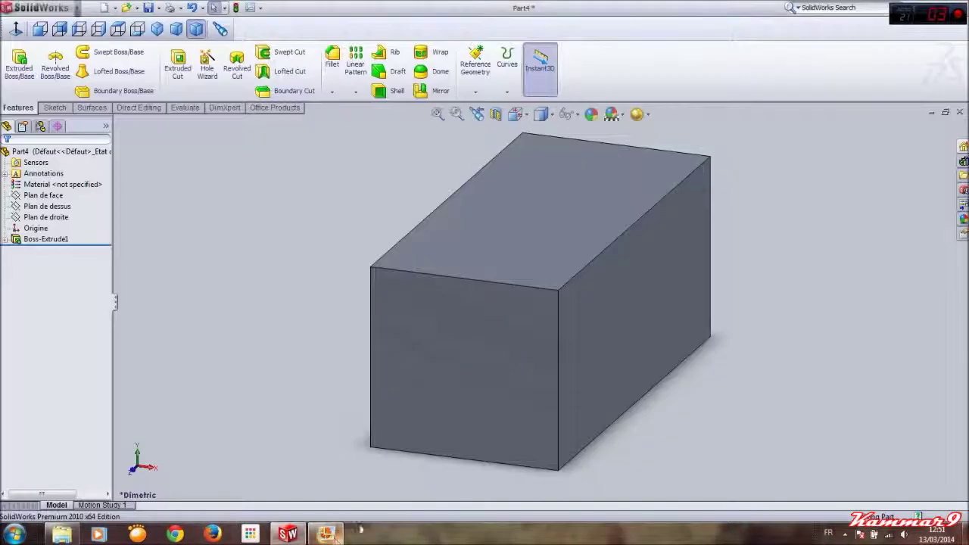
click(513, 291)
click(553, 300)
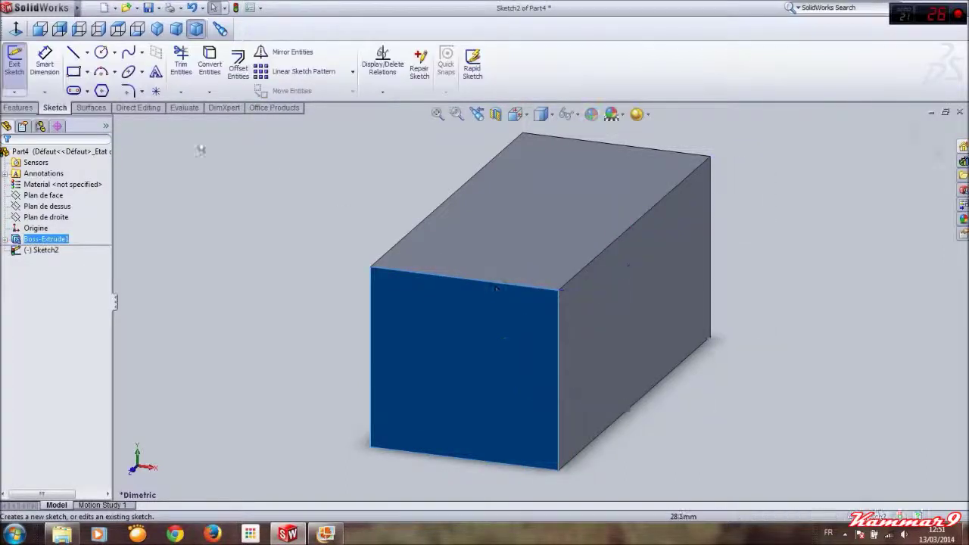
click(15, 29)
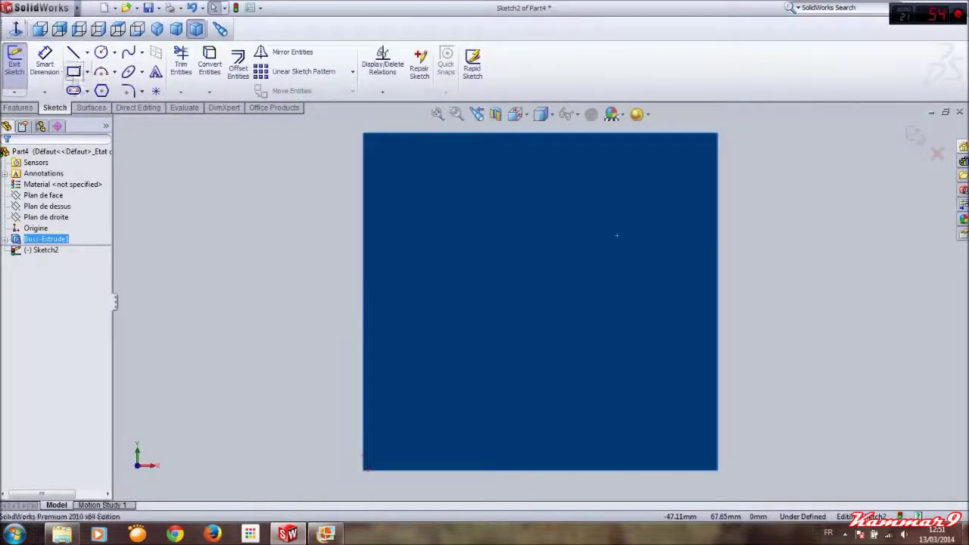
click(76, 76)
click(492, 470)
click(598, 220)
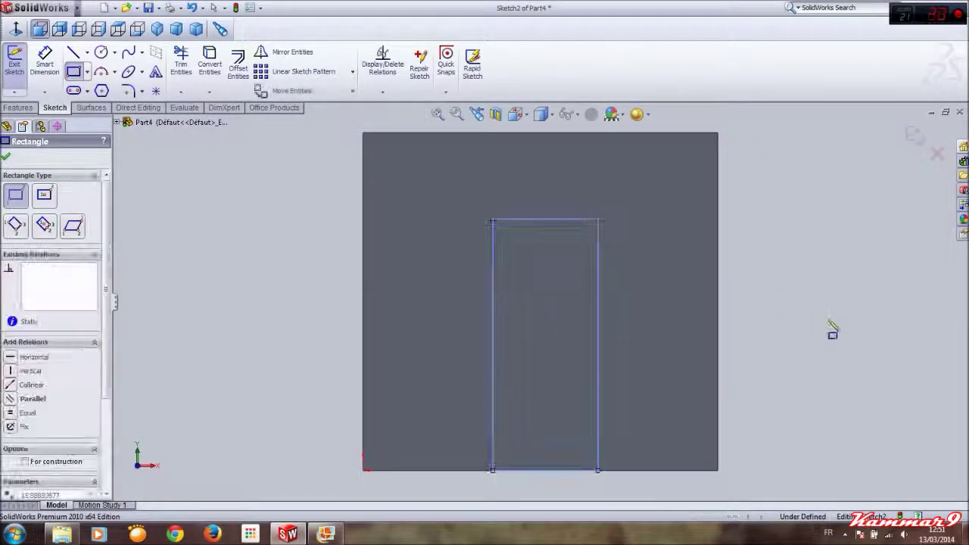
- Dimension the slot rectangle 18 mm wide and 12 mm from the left edge
right_drag(833, 329, 731, 214)
click(551, 218)
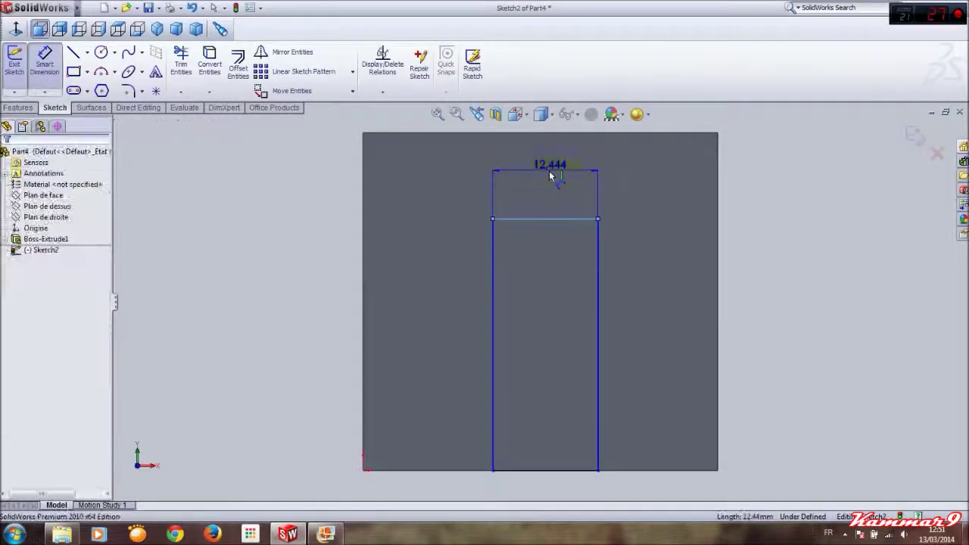
click(549, 170)
text(18)
key(Return)
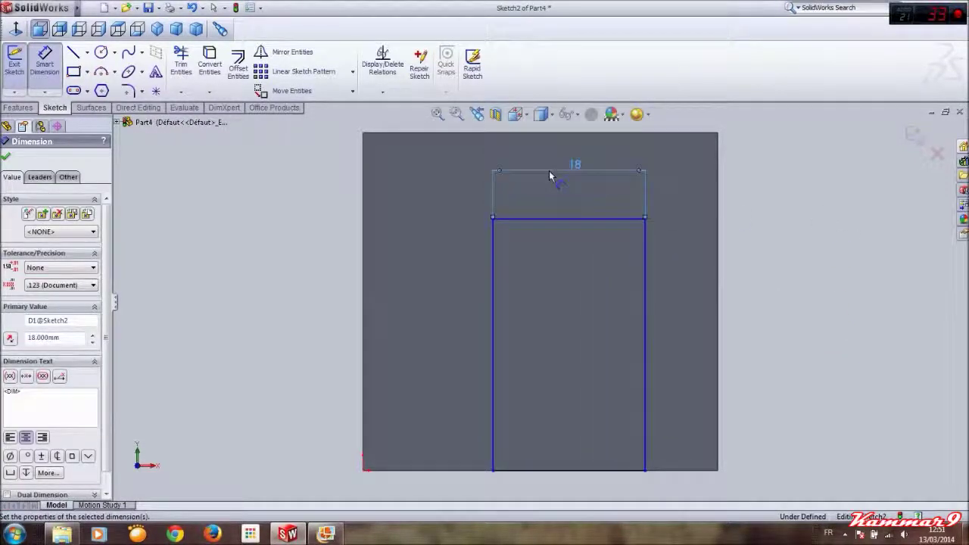
click(493, 349)
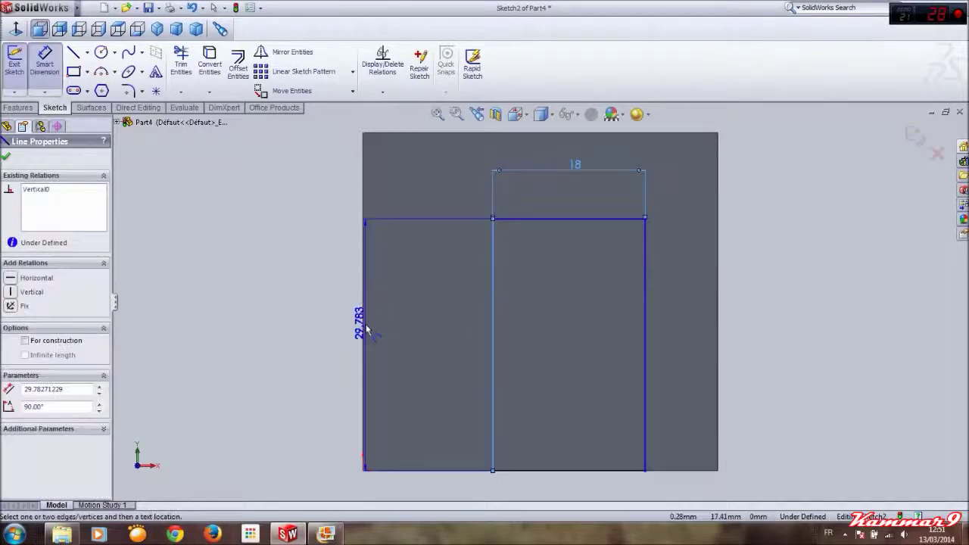
click(364, 320)
click(307, 324)
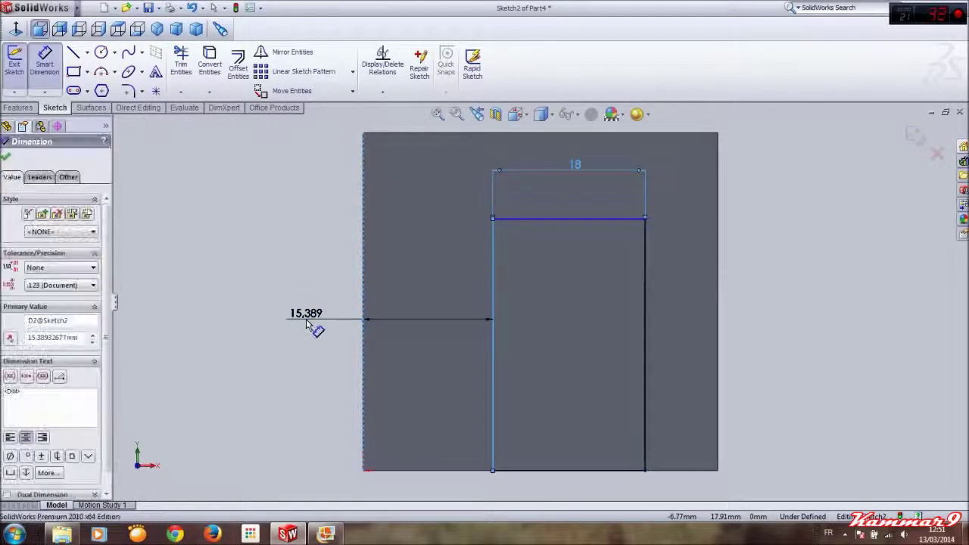
text(12.000mm)
key(Return)
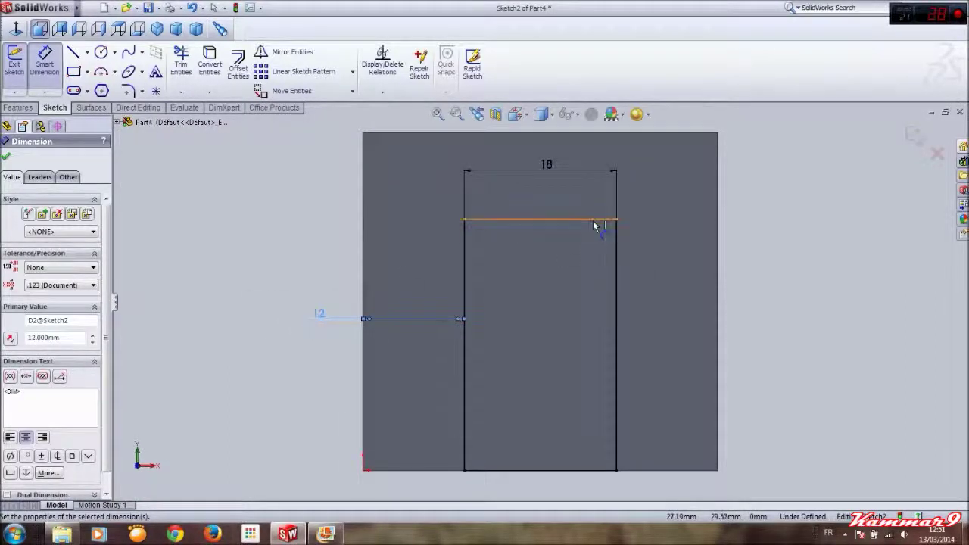
- Place the slot's top 17 mm below the block's top edge
click(593, 225)
click(674, 133)
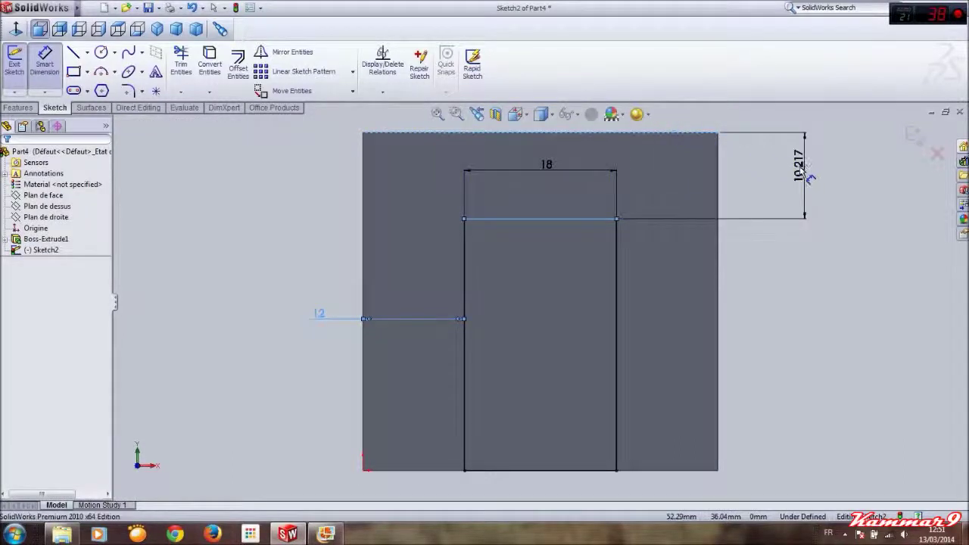
click(806, 174)
text(17)
key(Return)
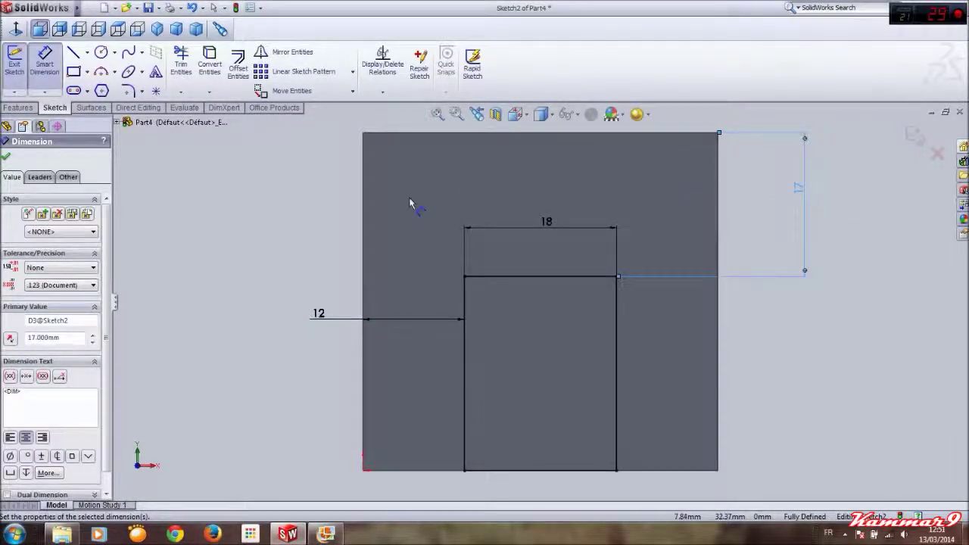
click(16, 108)
- Cut the slot 90 mm through the block and show the stepped-top reference drawing
click(178, 67)
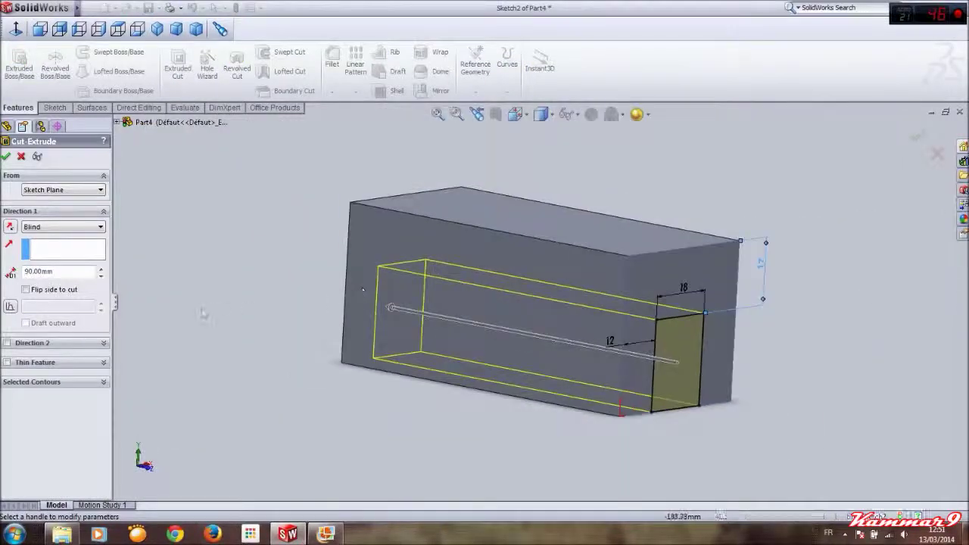
middle_drag(273, 348, 719, 382)
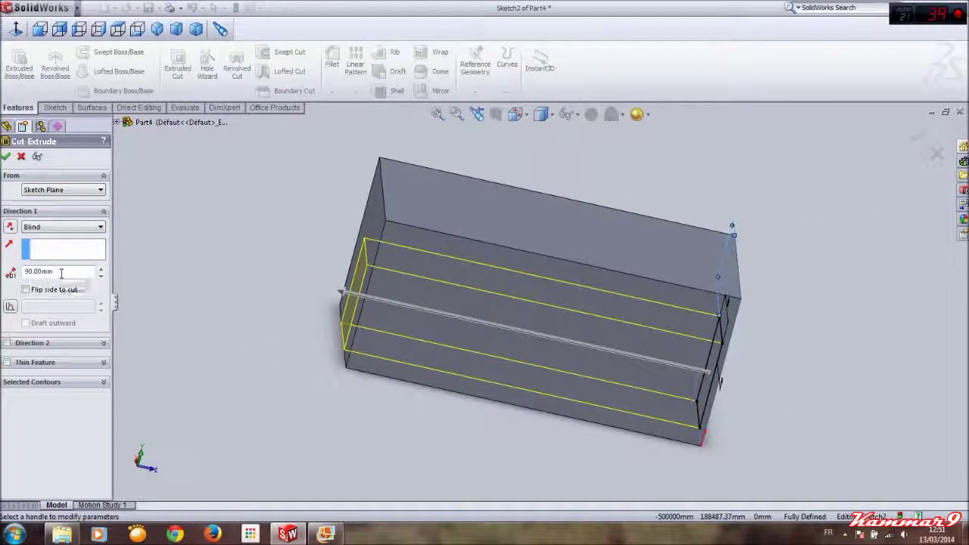
click(6, 158)
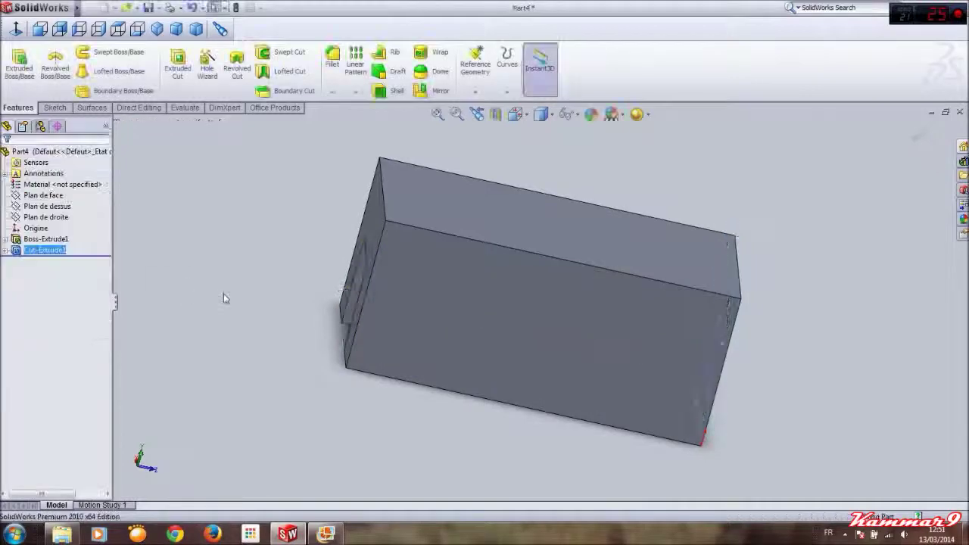
mouse_move(573, 324)
middle_down()
mouse_move(502, 313)
mouse_move(410, 371)
middle_up()
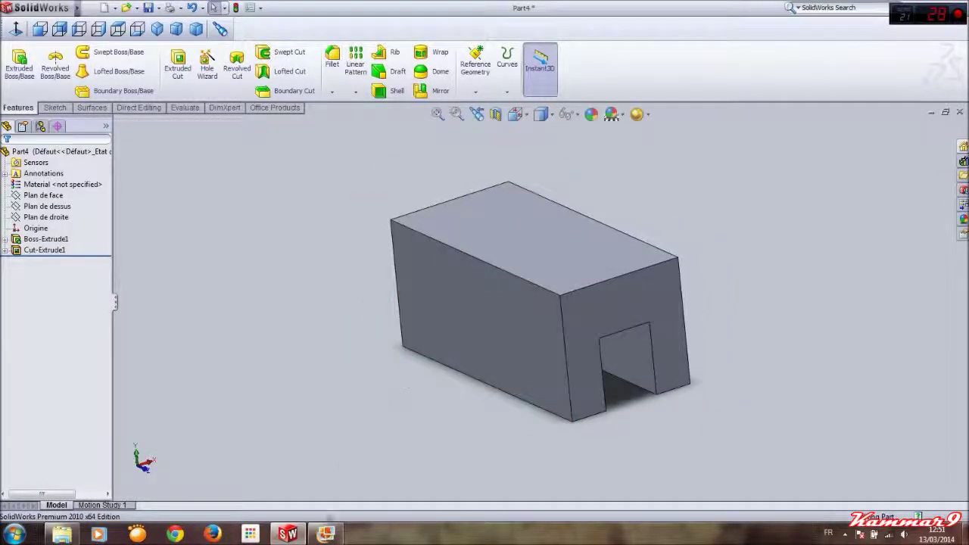
click(327, 533)
click(743, 513)
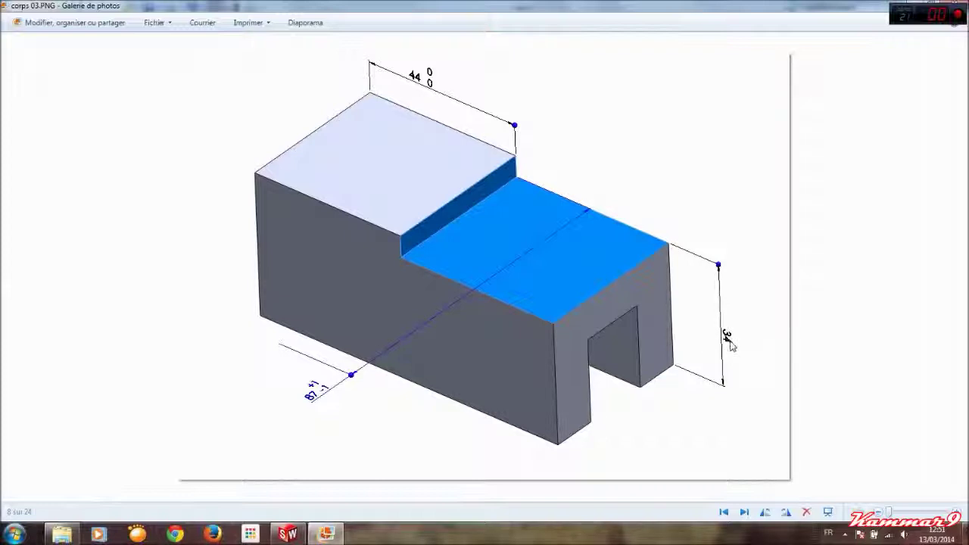
- Sketch a rectangle along the top edge of the block's long side face
click(331, 536)
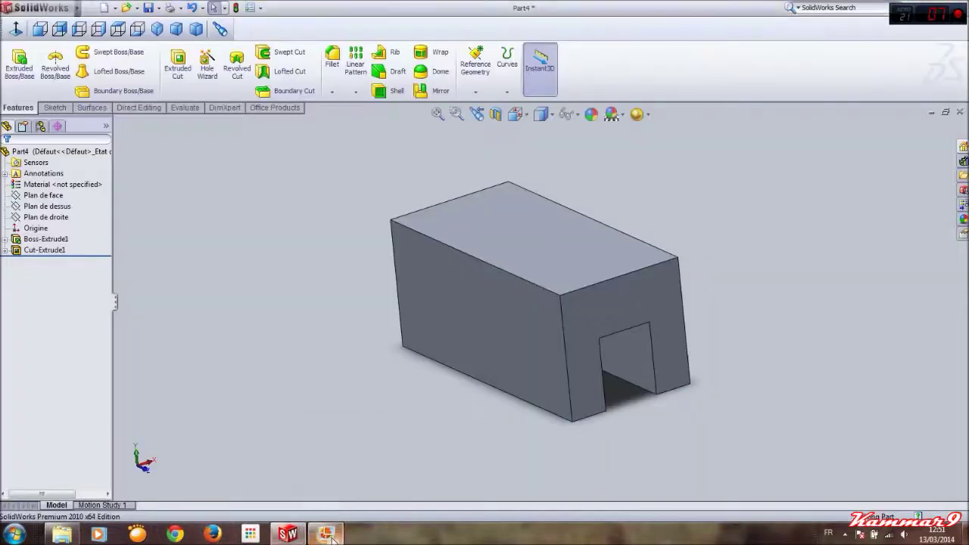
click(539, 291)
click(586, 255)
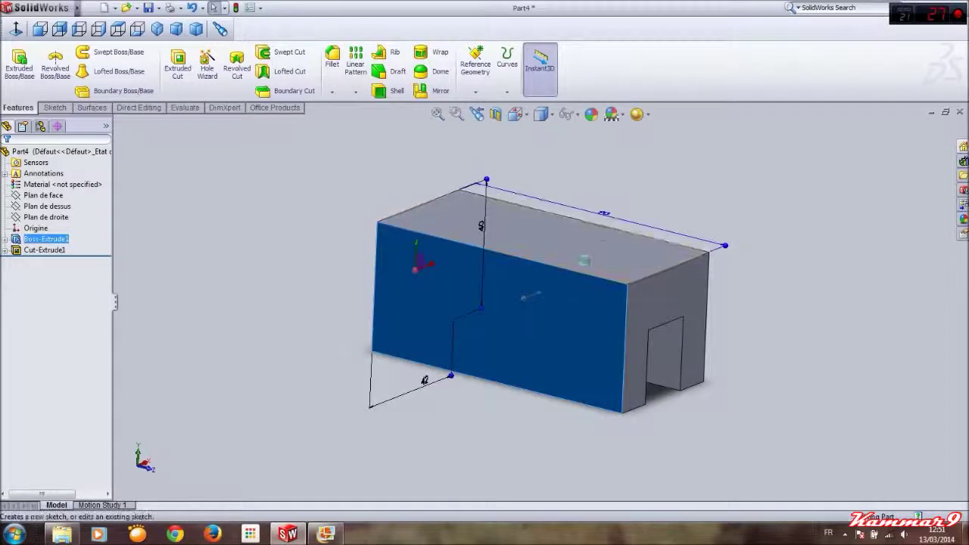
click(17, 29)
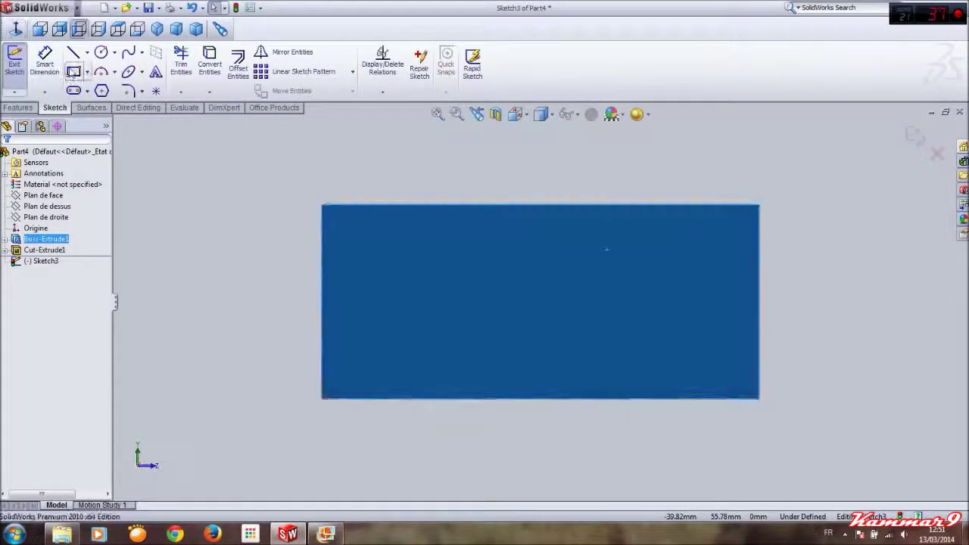
click(73, 71)
click(481, 204)
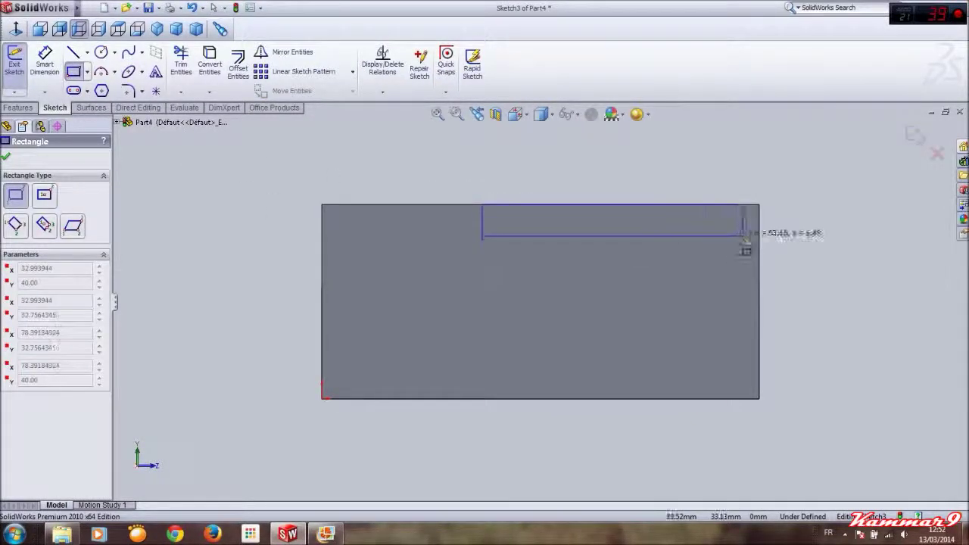
click(758, 234)
- Dimension the step sketch to 34 mm height and 44 mm length
key(d)
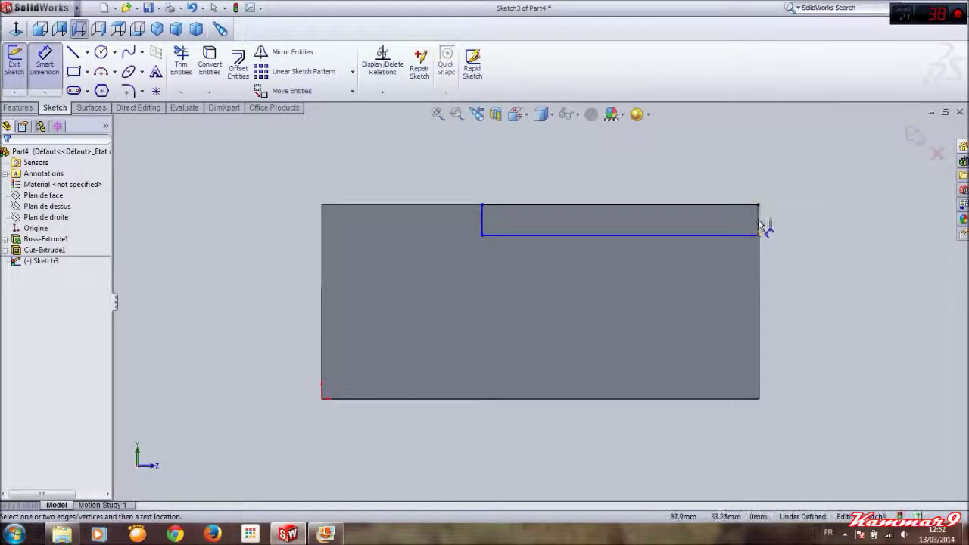
click(749, 236)
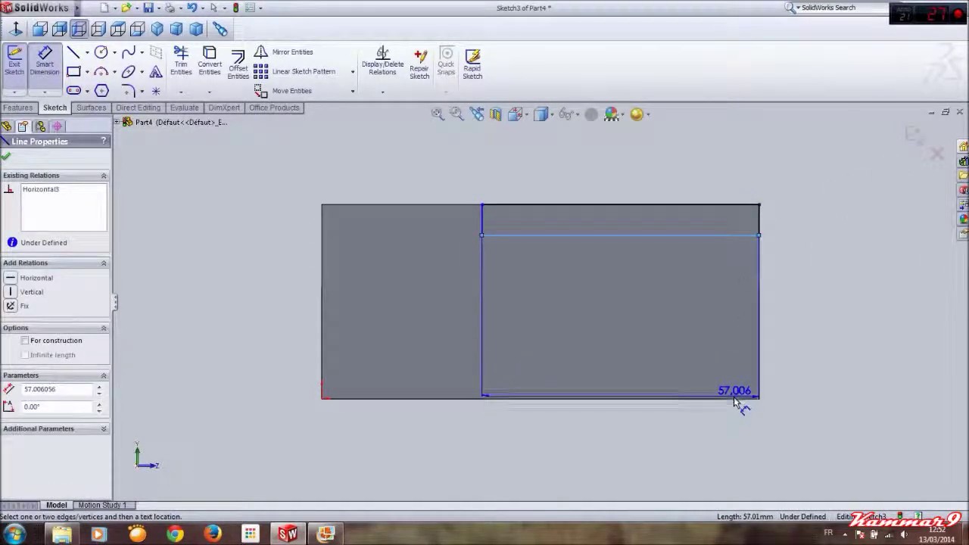
click(734, 401)
click(807, 333)
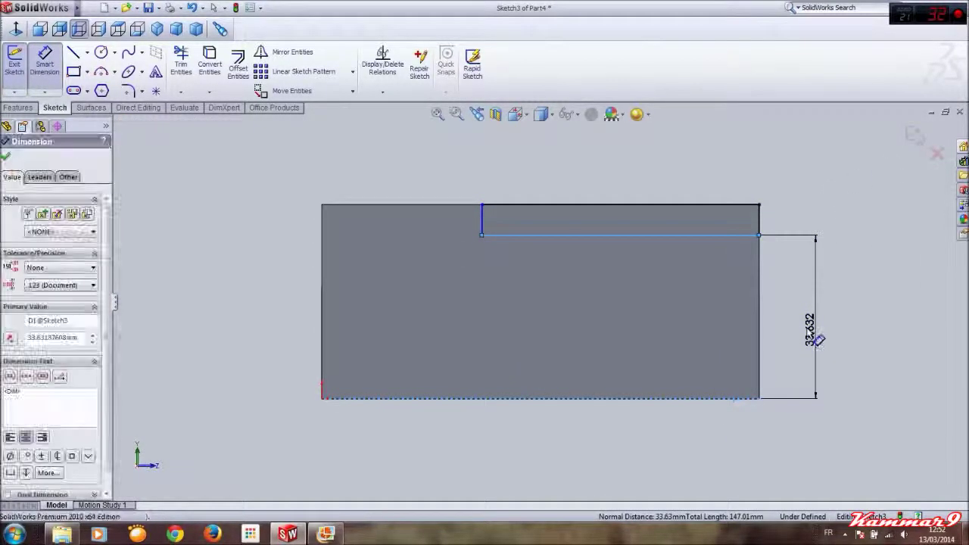
text(34)
key(Return)
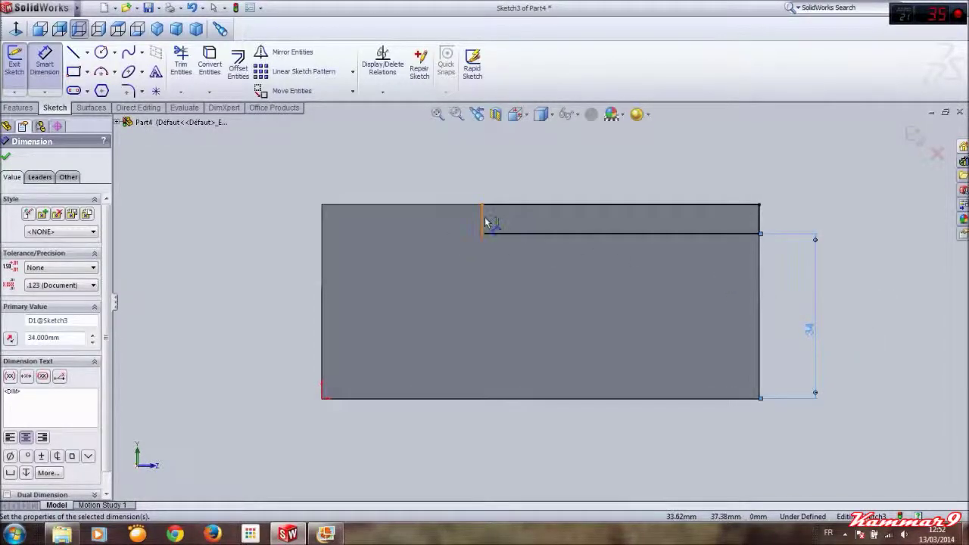
click(333, 205)
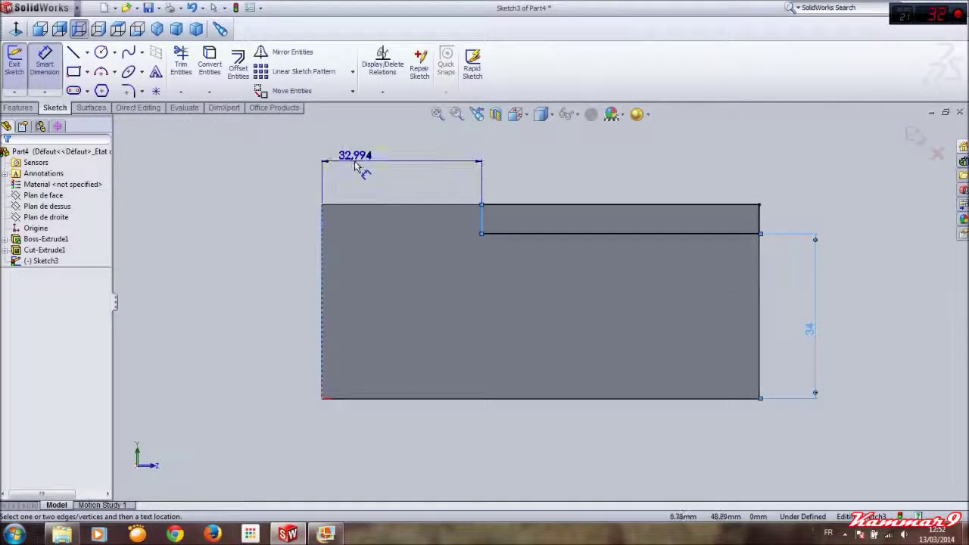
click(355, 167)
text(44mm)
key(Return)
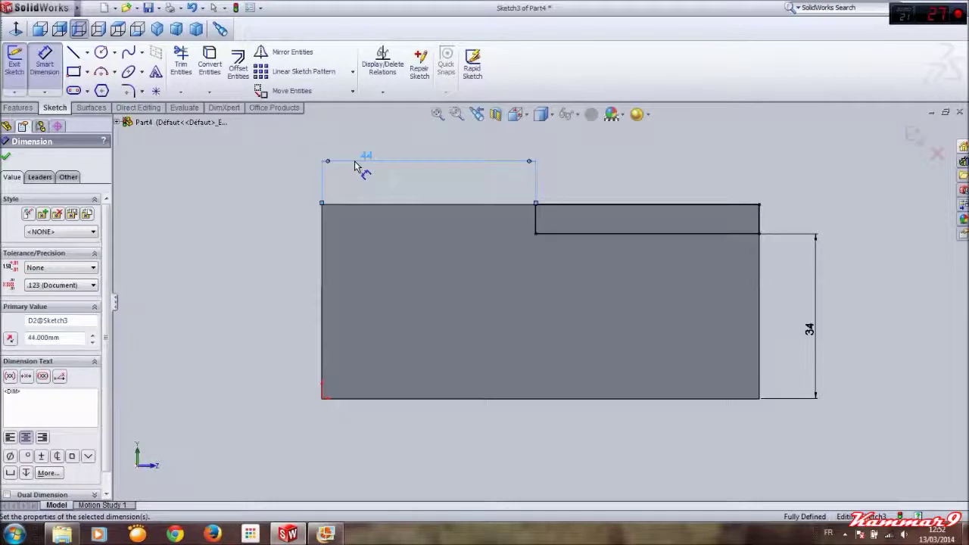
click(261, 184)
- Extrude-cut the step sketch through the block
click(22, 108)
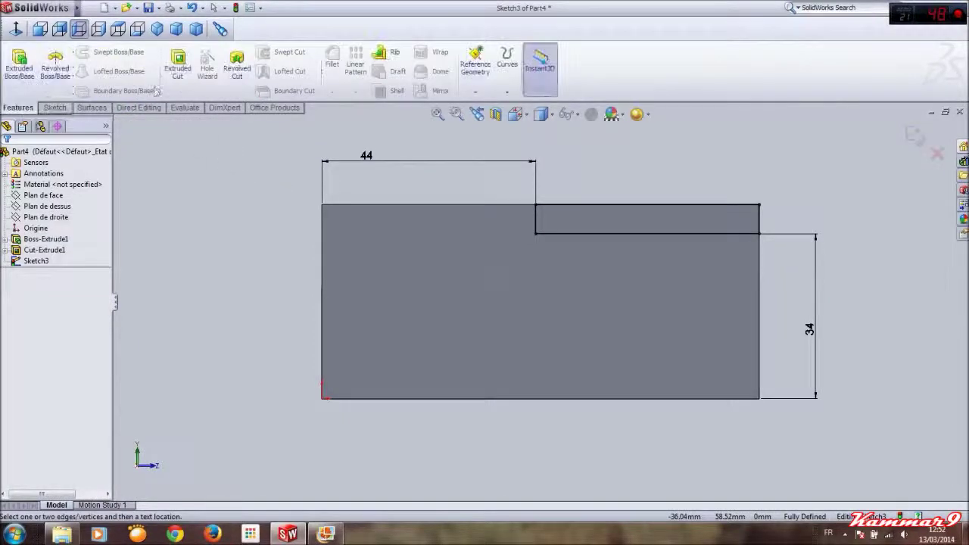
click(177, 65)
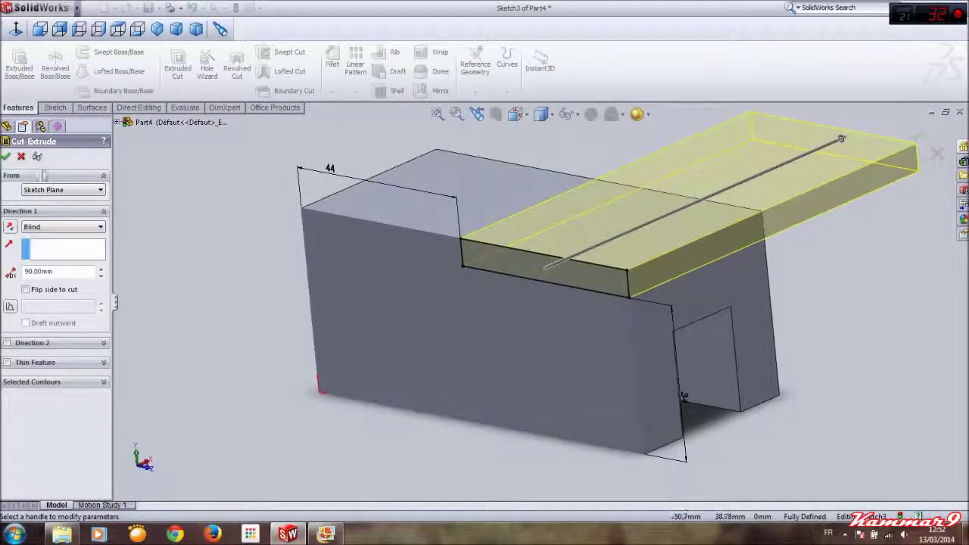
click(5, 155)
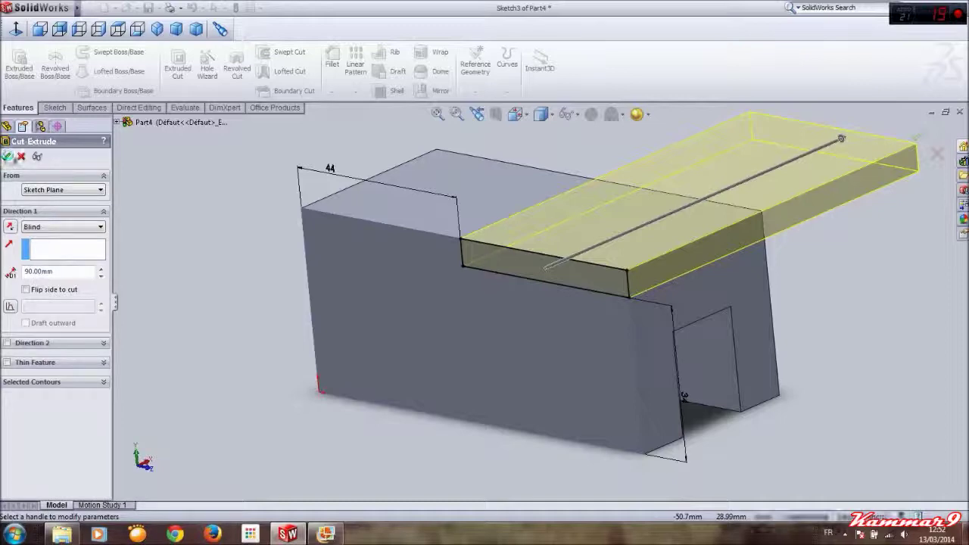
- Show the Ø18-hole reference drawing (corps 04.PNG), then return to SolidWorks
click(335, 536)
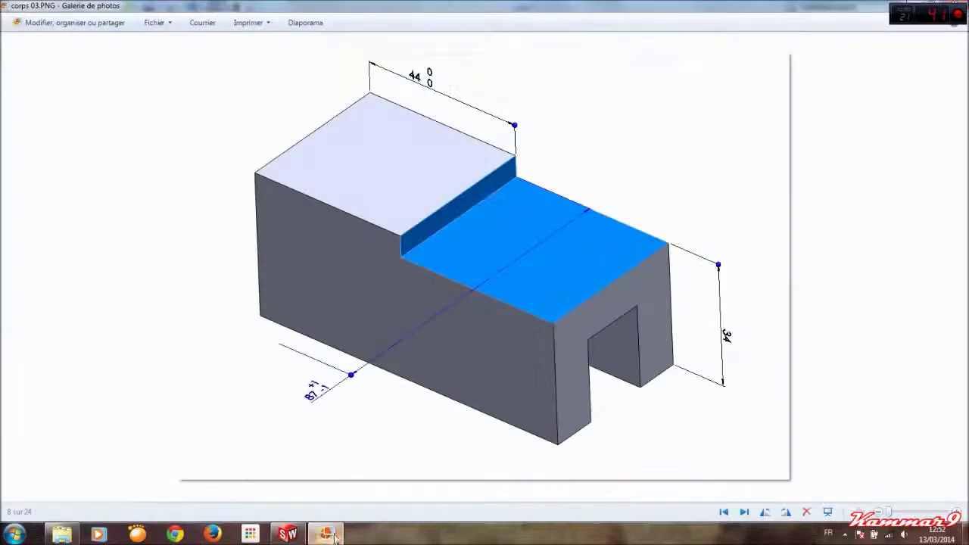
click(744, 513)
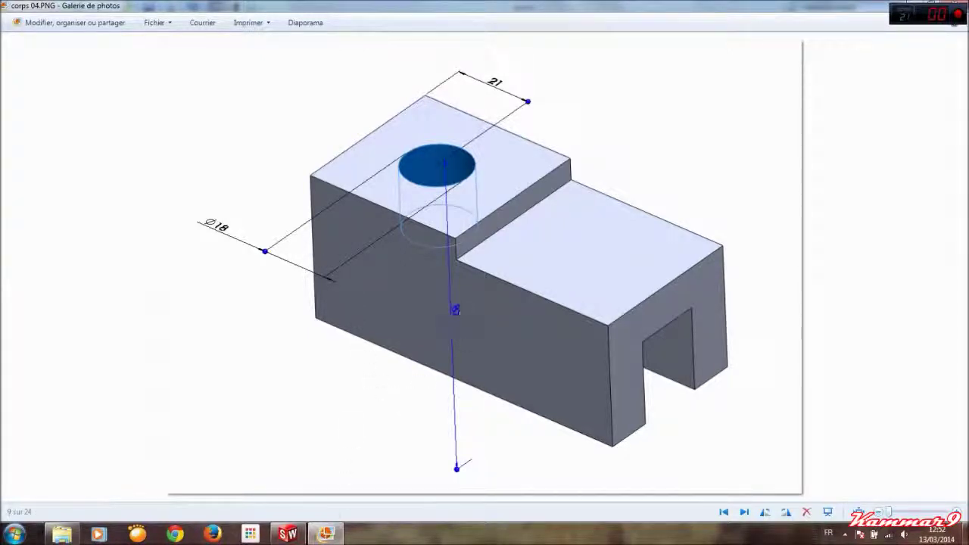
click(334, 540)
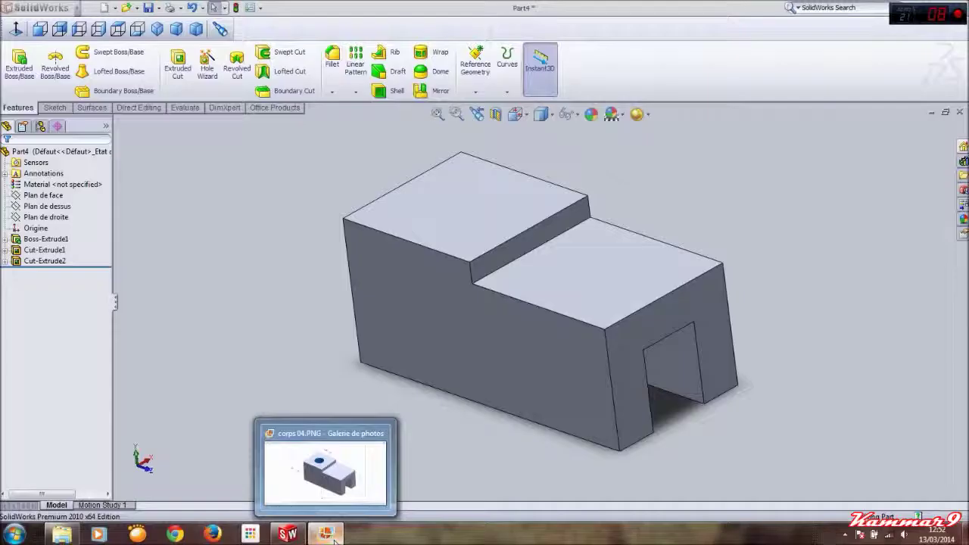
- Sketch a circle on the raised top face, viewed normal to it
click(465, 237)
click(496, 165)
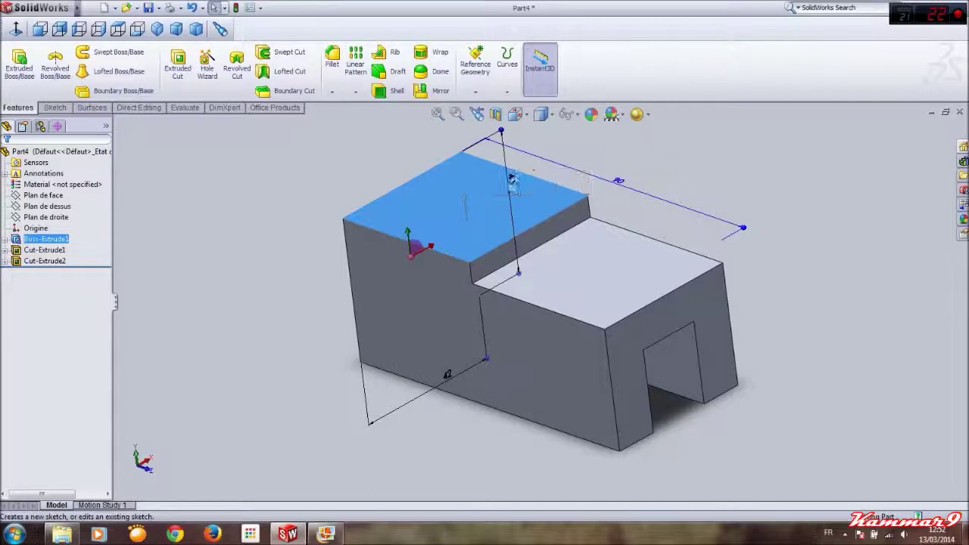
click(15, 28)
click(101, 52)
click(539, 211)
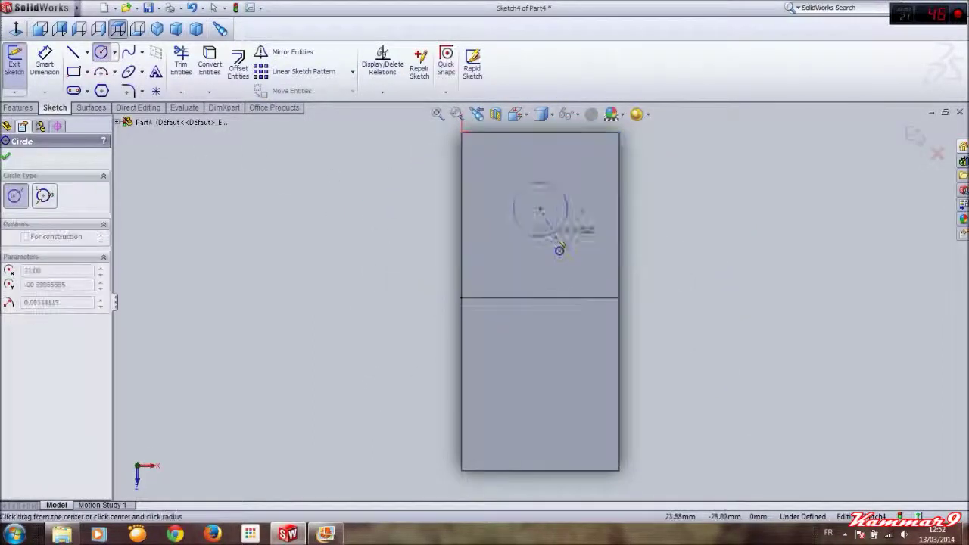
click(558, 250)
right_drag(701, 280, 713, 184)
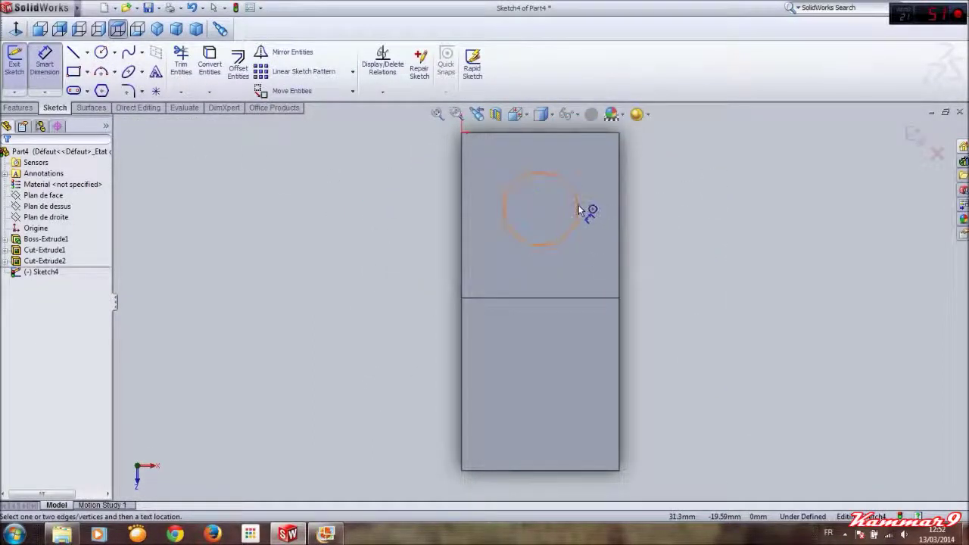
- Dimension the circle's diameter and its centre 21 mm from the face's right edge
click(579, 211)
click(666, 213)
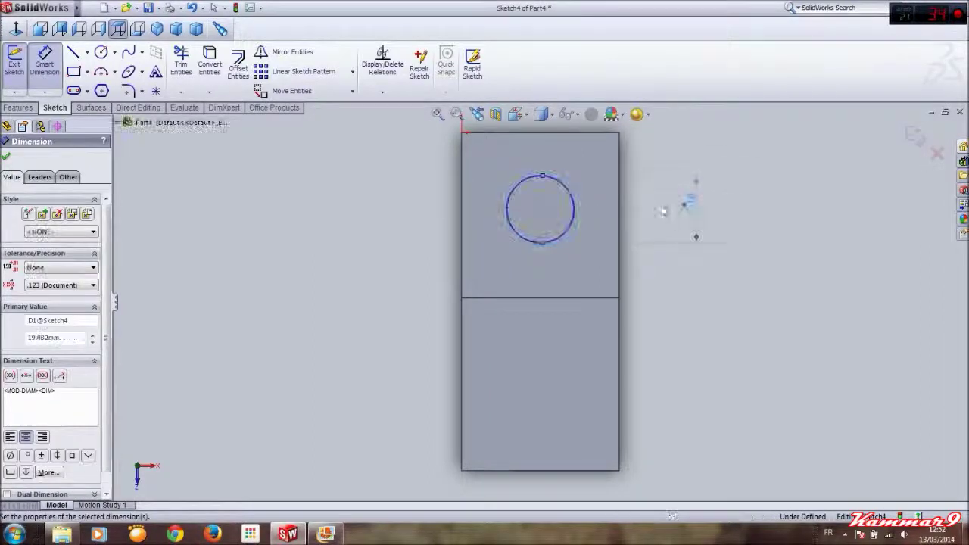
click(573, 220)
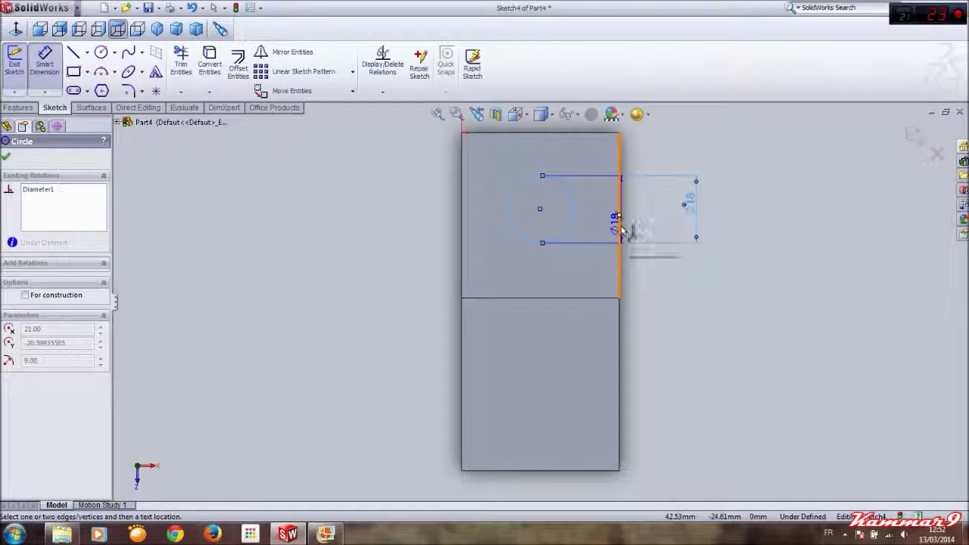
click(620, 231)
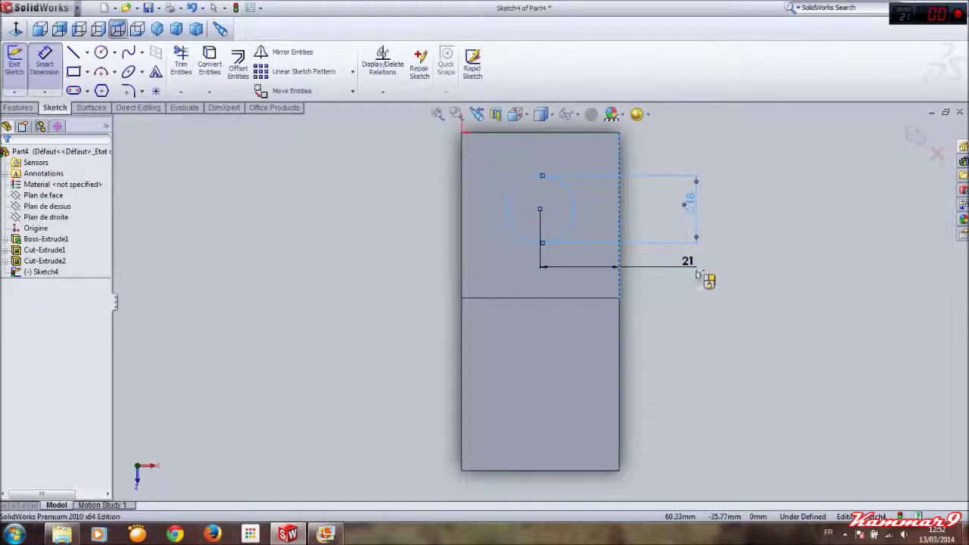
click(698, 274)
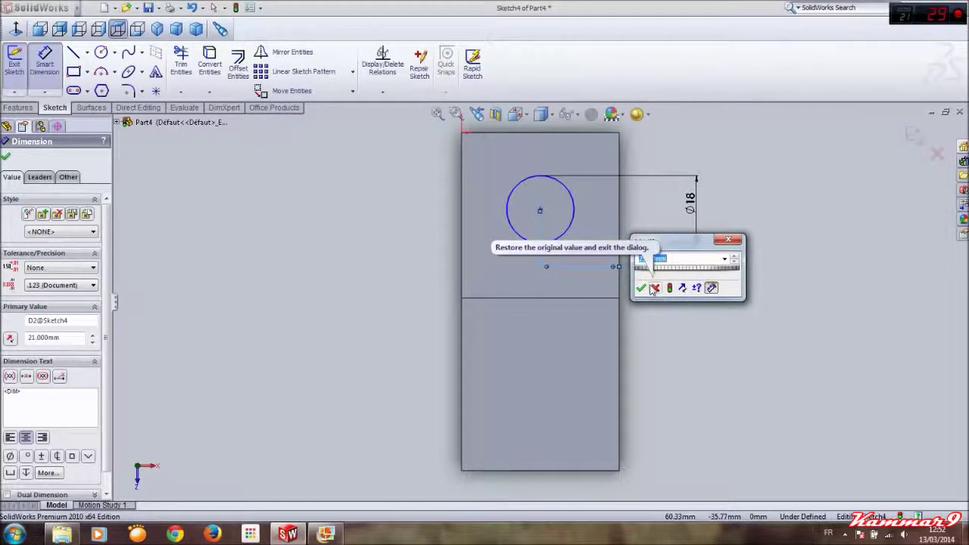
click(654, 288)
click(534, 243)
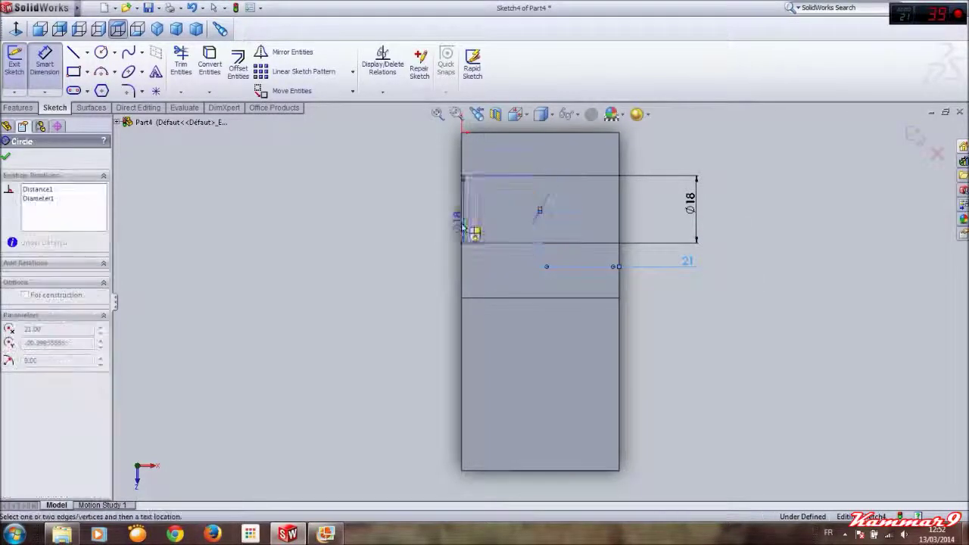
click(464, 227)
key(Escape)
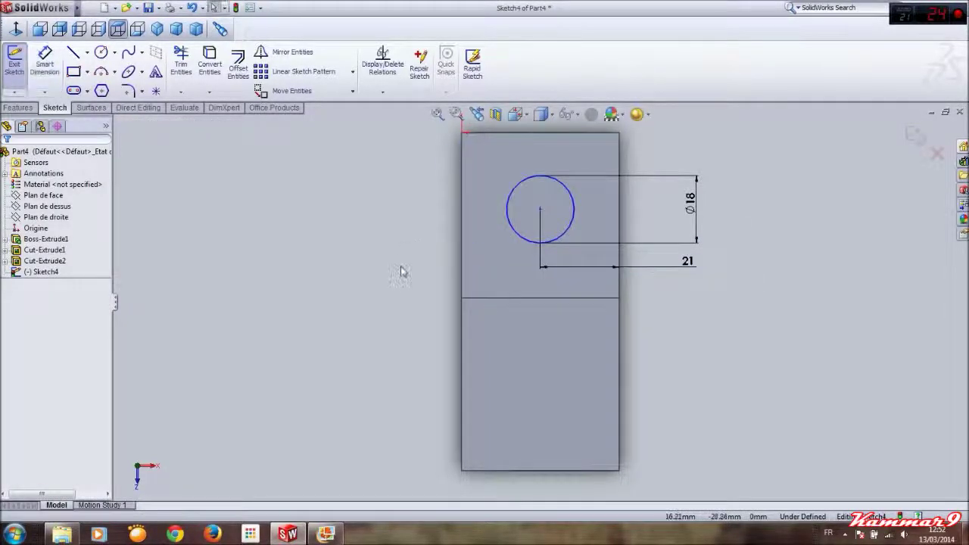
key(Return)
click(514, 238)
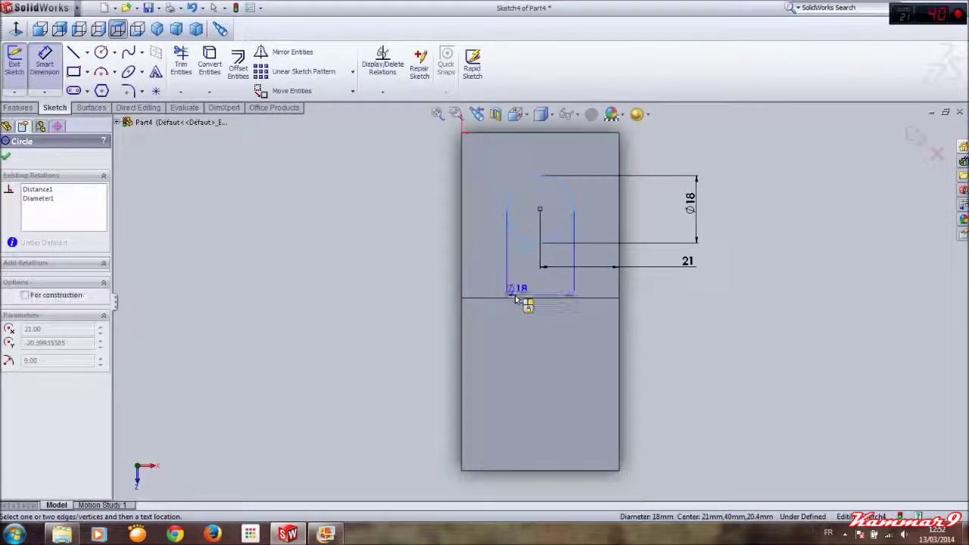
- Set the circle centre 21 mm below the top edge, then orbit to isometric
click(325, 535)
click(325, 534)
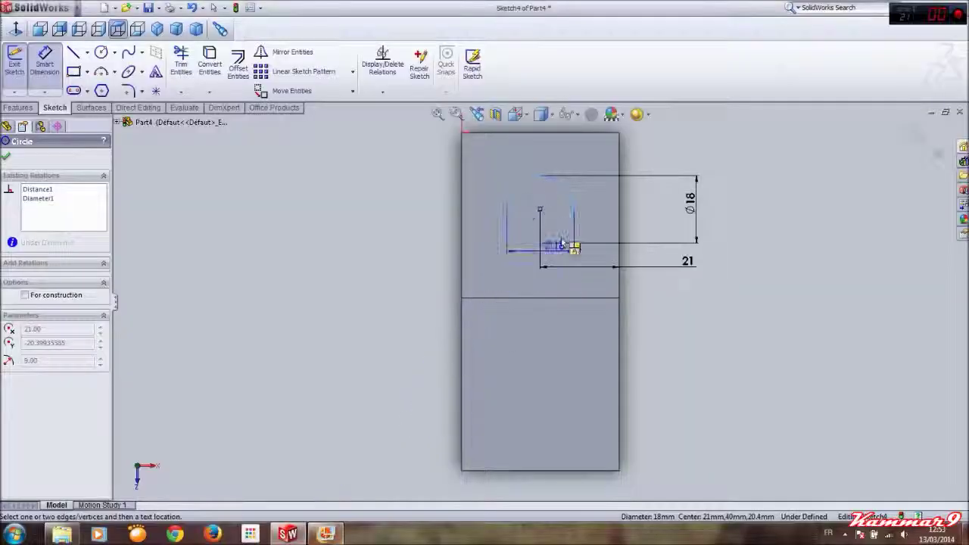
click(562, 133)
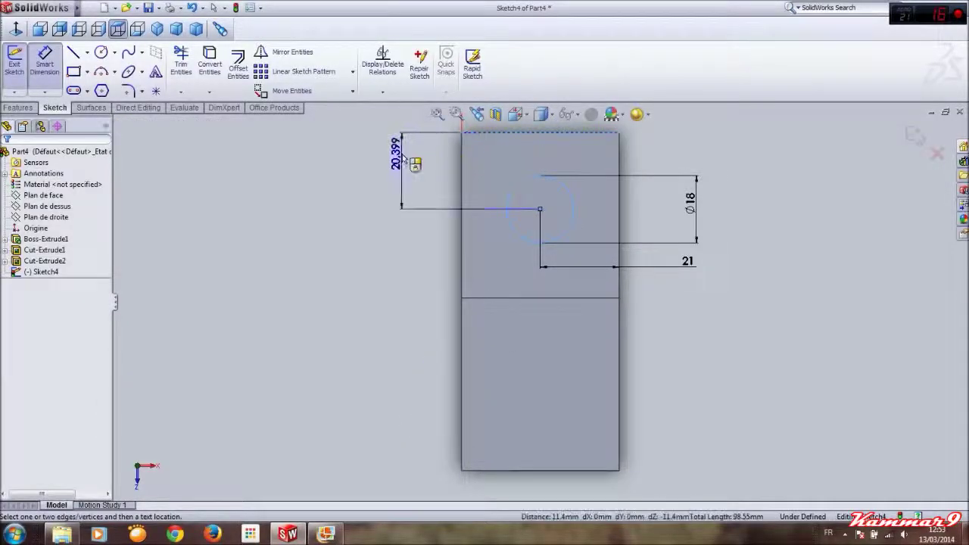
click(403, 158)
click(393, 215)
text(21)
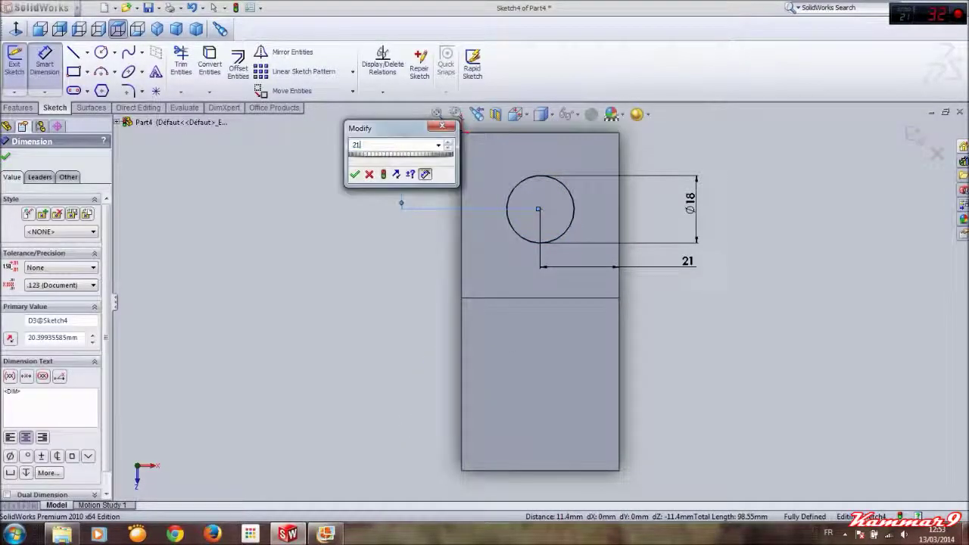
key(Return)
key(Escape)
scroll(485, 338, up, 1)
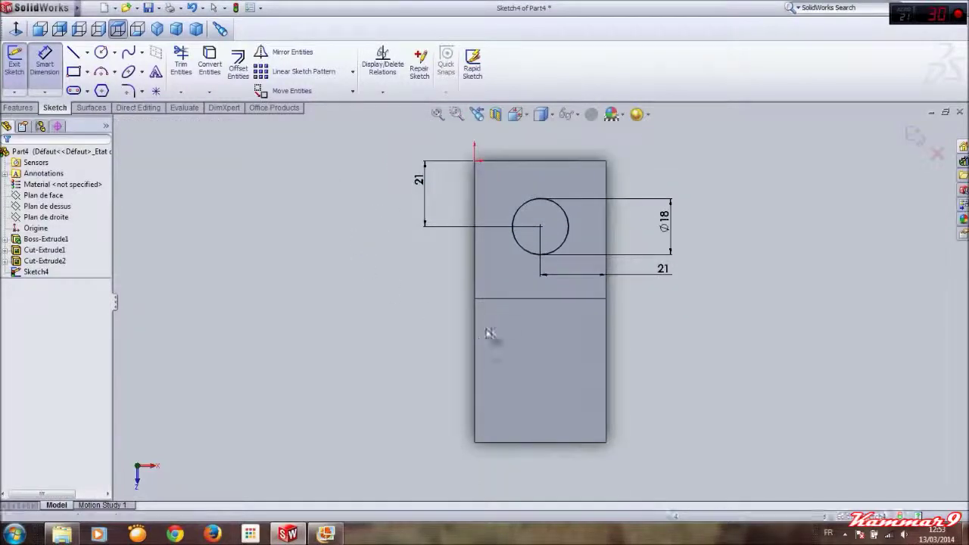
click(530, 298)
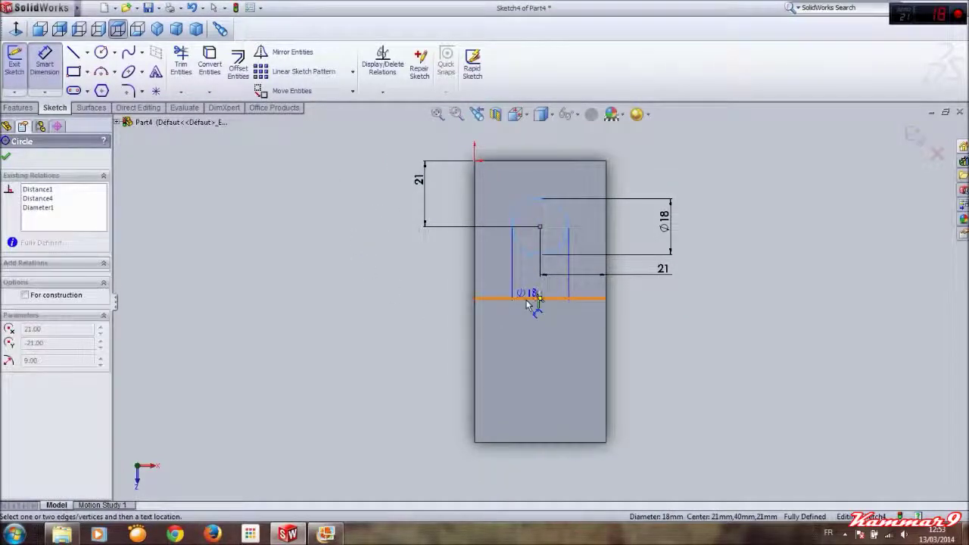
click(540, 225)
key(Escape)
middle_drag(340, 301, 273, 186)
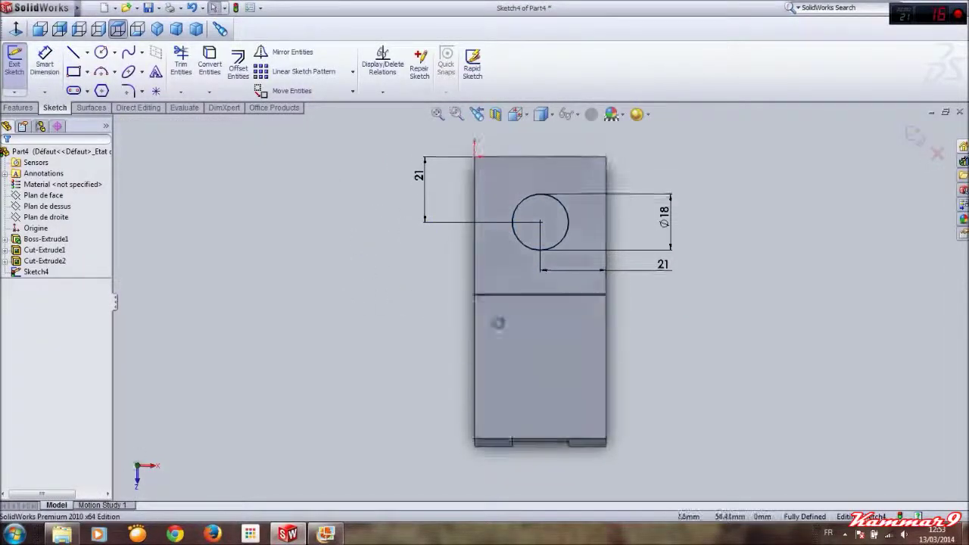
click(17, 107)
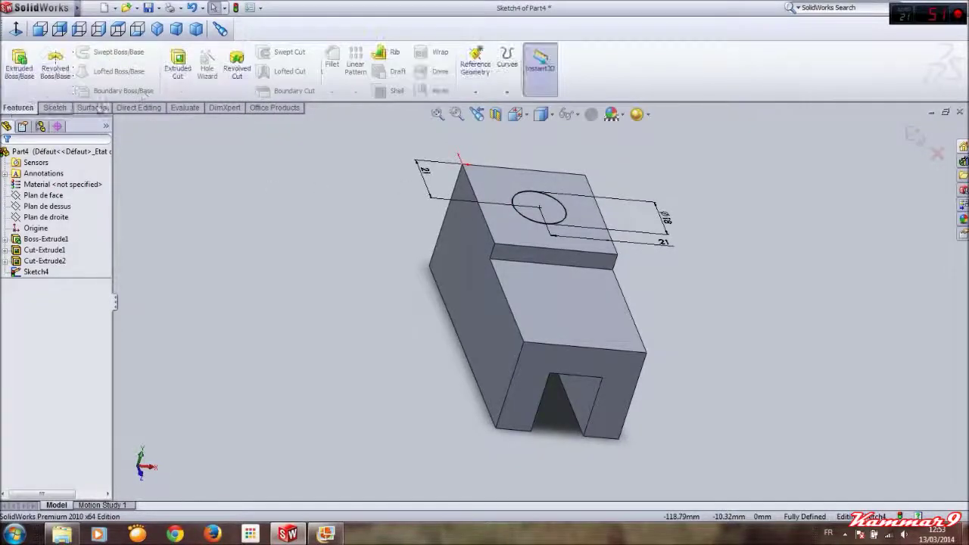
- Cut the Ø18 circle 90 mm blind into the block and orbit to inspect the hole
click(177, 66)
scroll(530, 379, down, 5)
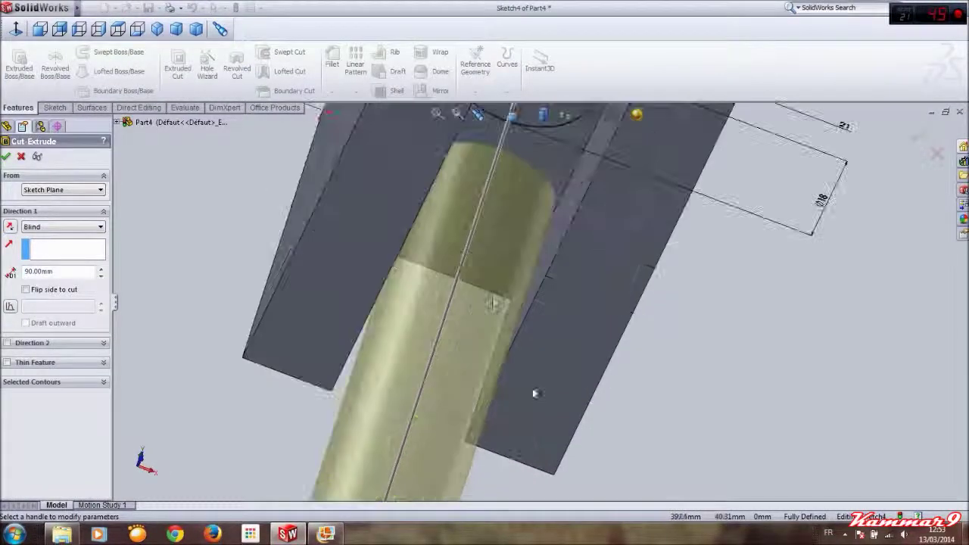
scroll(491, 280, up, 2)
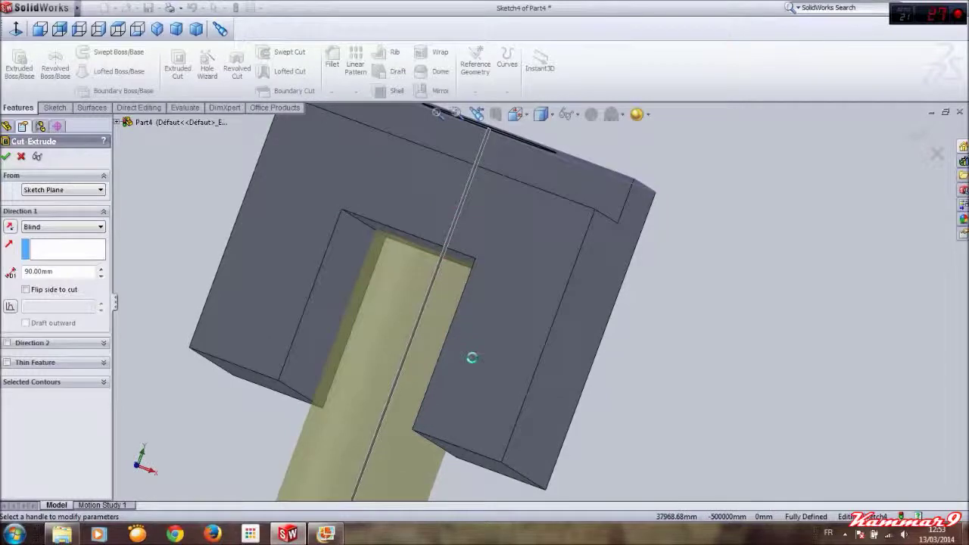
right_click(460, 353)
mouse_move(454, 328)
middle_down()
mouse_move(451, 296)
mouse_move(465, 275)
middle_up()
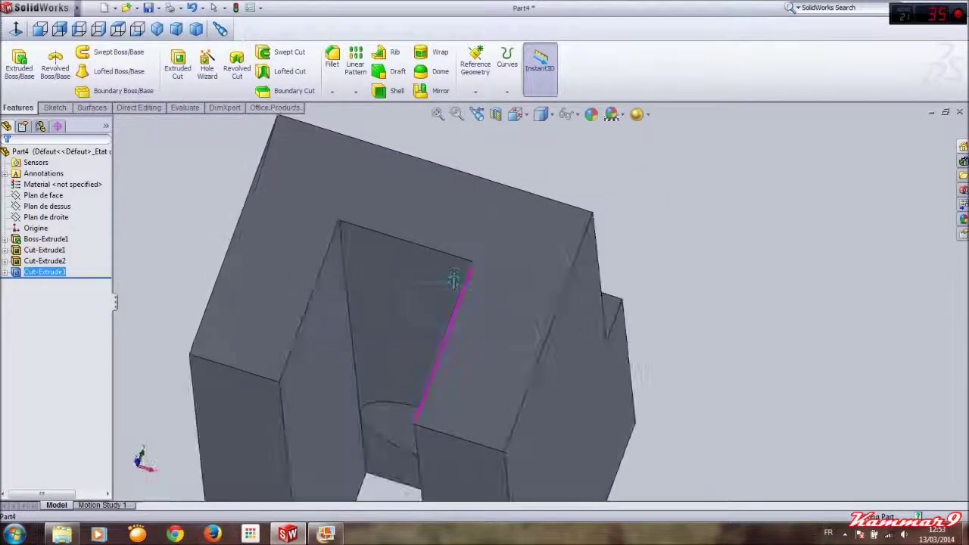
key(ctrl+7)
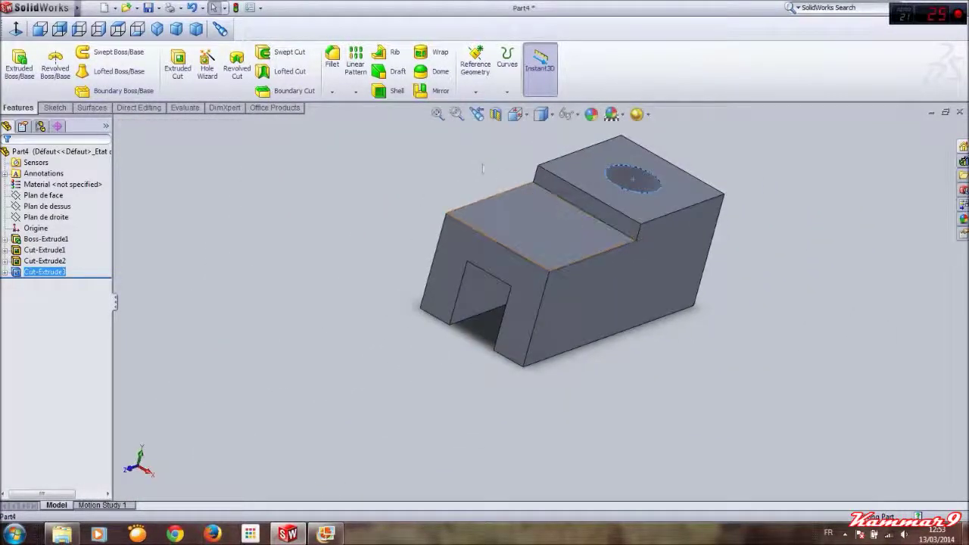
click(482, 169)
middle_drag(482, 168, 698, 346)
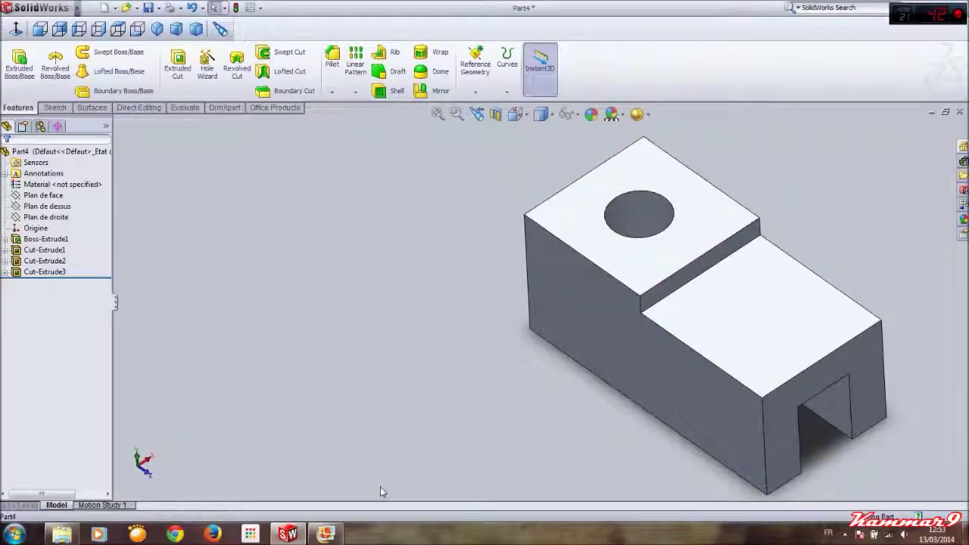
- Review the two-end-holes reference drawing and turn the part toward its slotted end
click(325, 535)
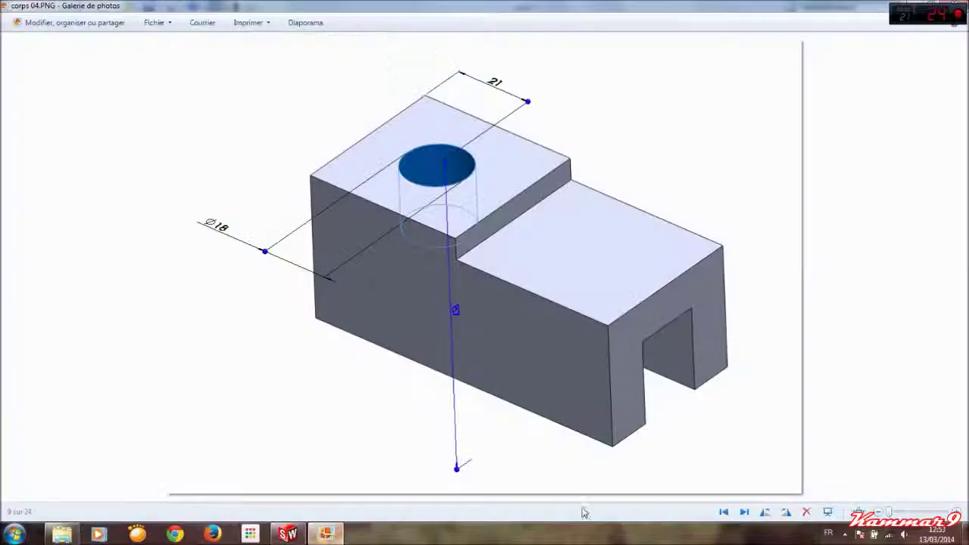
click(745, 513)
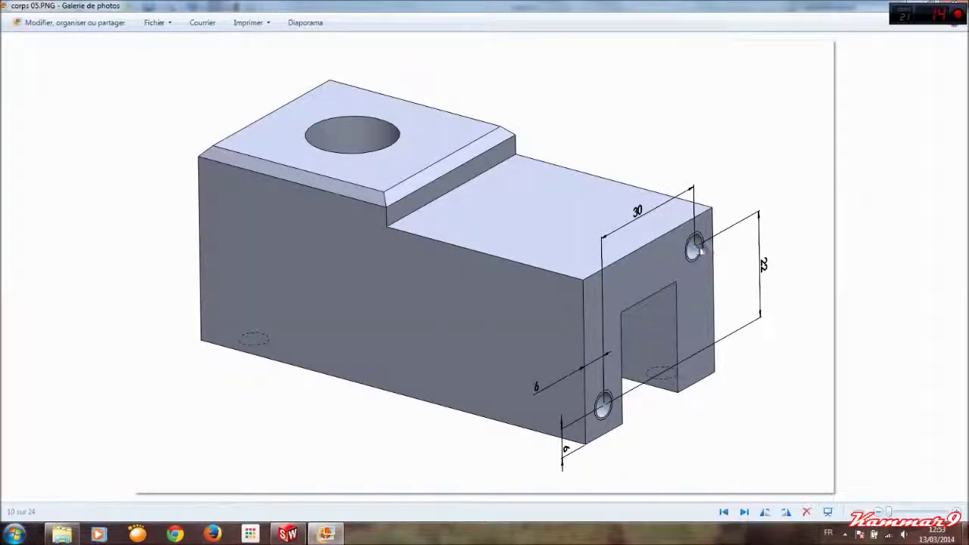
click(342, 534)
middle_drag(666, 341, 768, 346)
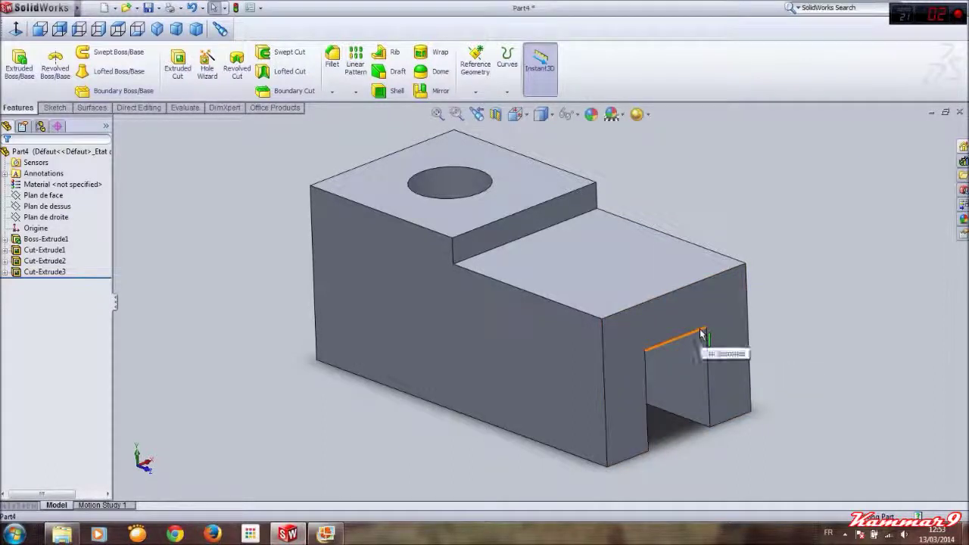
- Start a Hole Wizard DIN M12 tapped hole and review its specification settings
middle_drag(701, 333, 508, 292)
scroll(508, 292, up, 2)
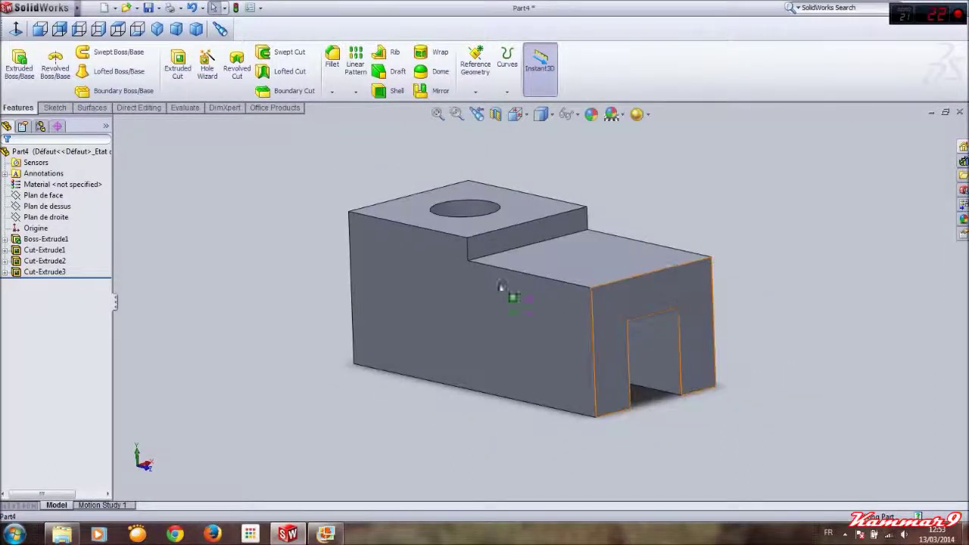
click(206, 68)
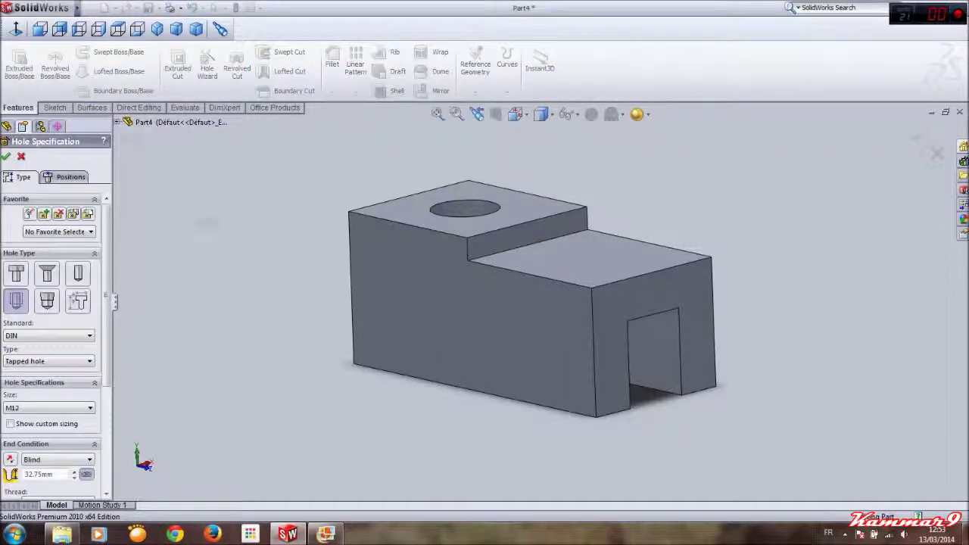
scroll(11, 297, down, 3)
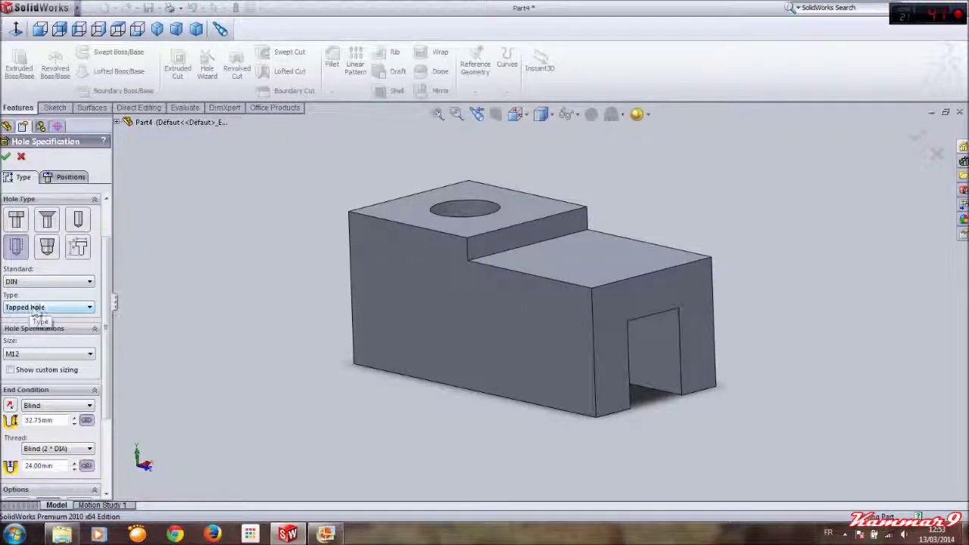
click(326, 535)
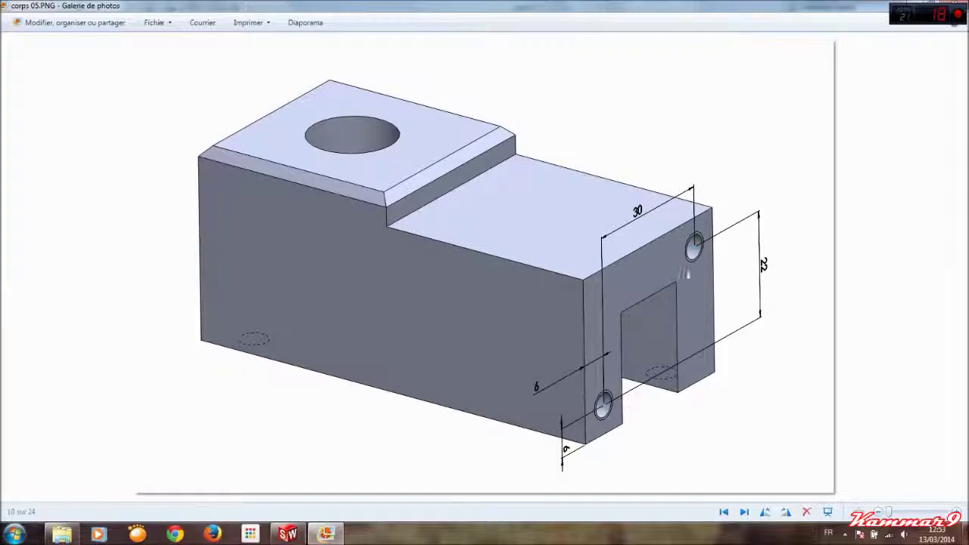
- Browse corps 04–06 and settle on corps 05.PNG, the tapped side-hole drawing
click(746, 513)
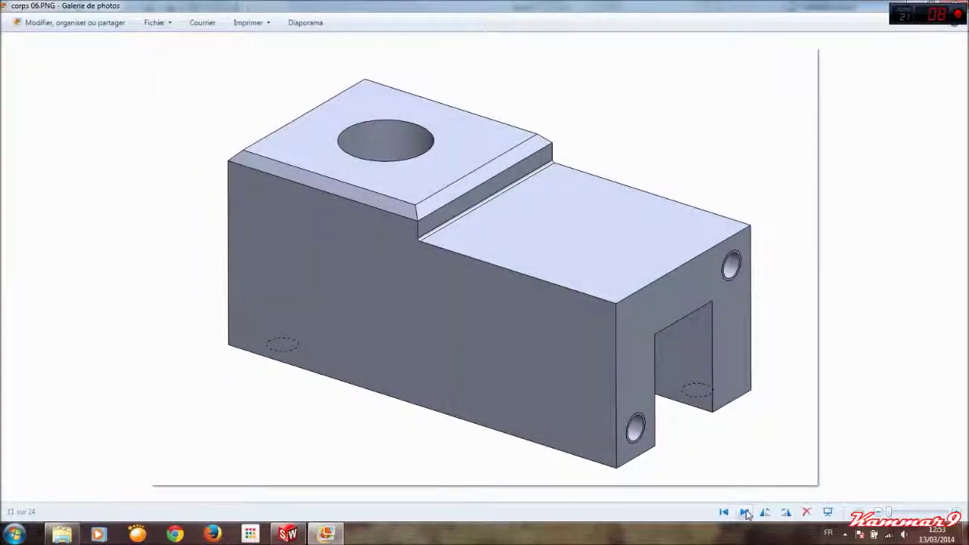
click(726, 514)
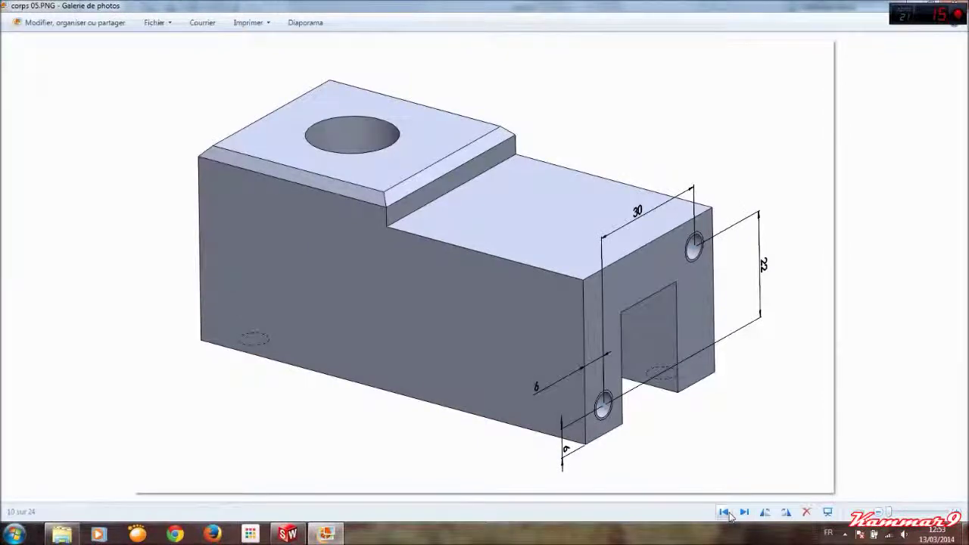
click(728, 514)
click(743, 513)
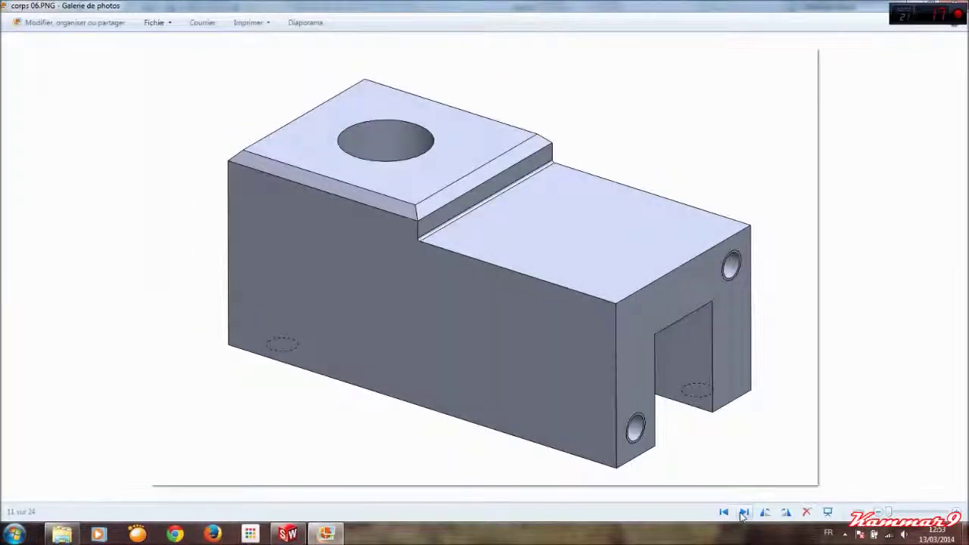
click(743, 514)
click(724, 513)
click(724, 513)
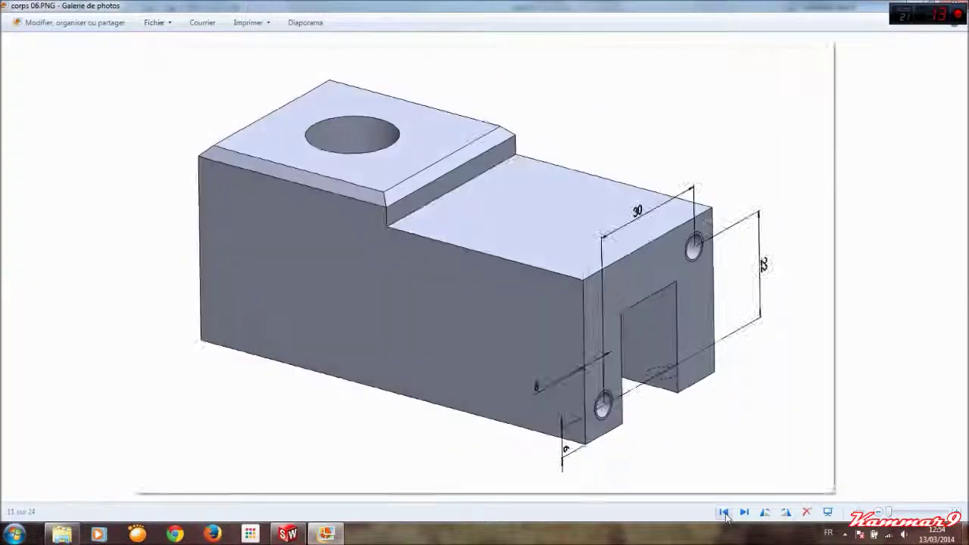
click(724, 513)
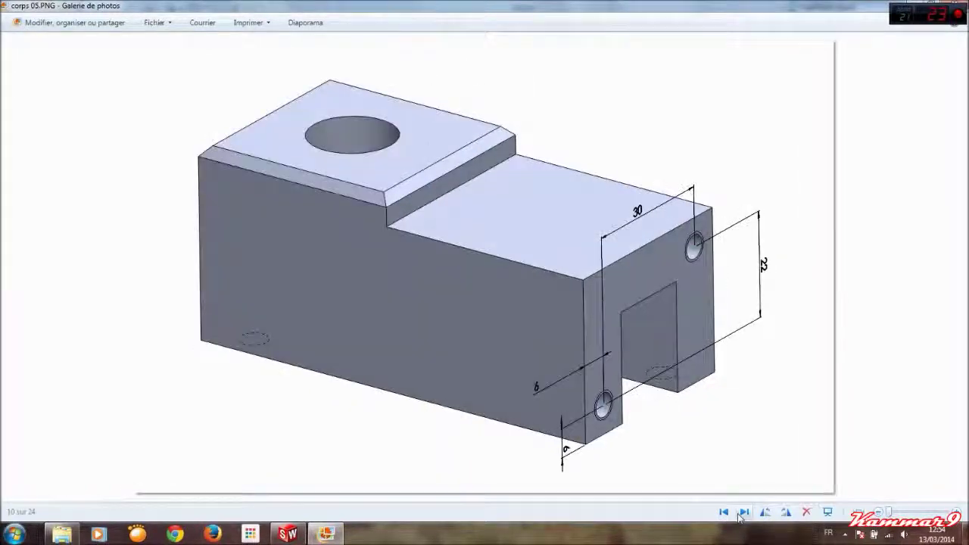
click(327, 534)
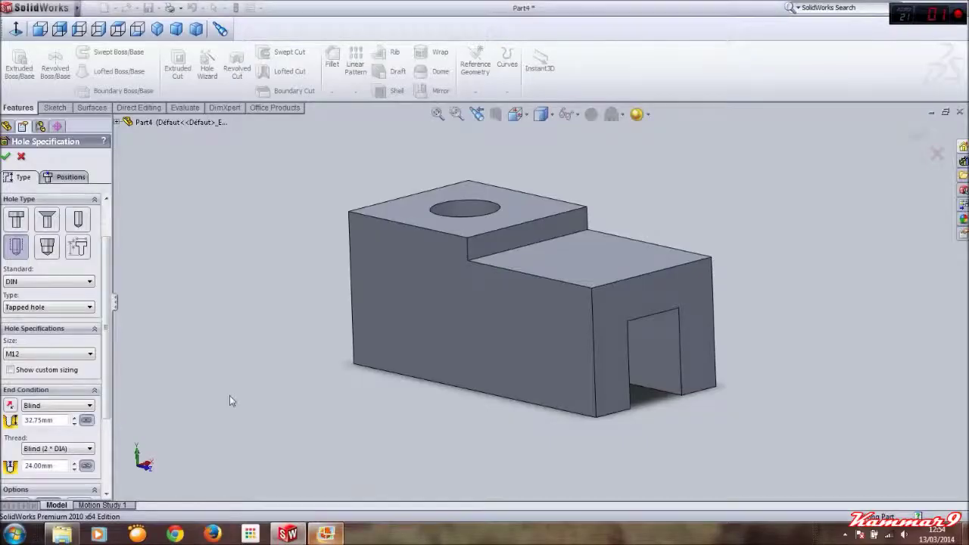
- Choose M6 as the tapped hole size, then move on to hole placement
click(42, 354)
scroll(42, 363, up, 1)
scroll(38, 370, up, 1)
scroll(34, 378, up, 1)
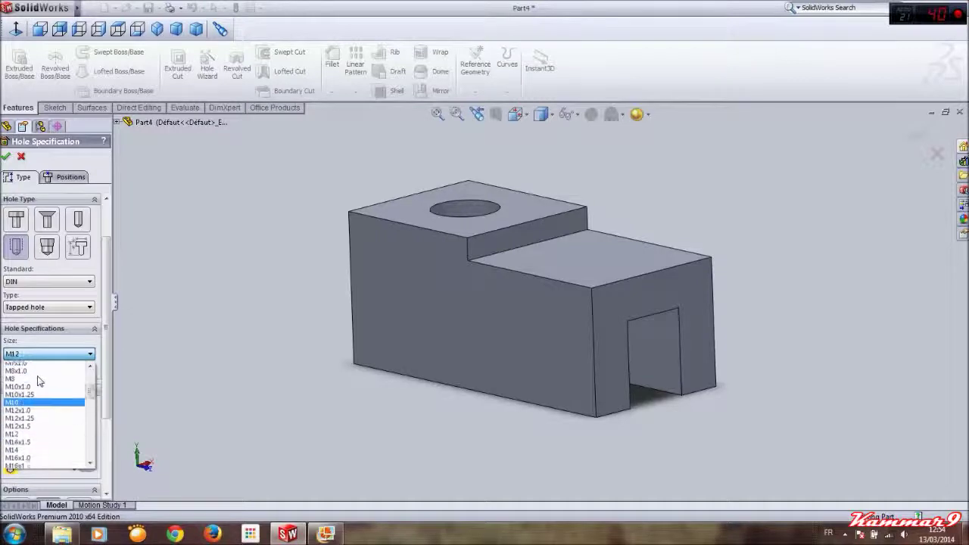
scroll(32, 381, up, 2)
scroll(31, 381, up, 1)
click(30, 381)
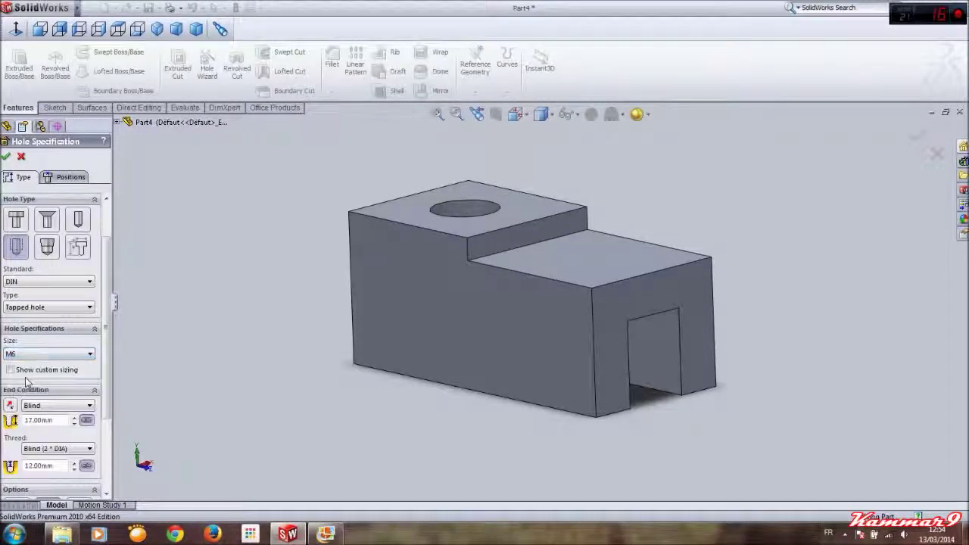
scroll(60, 356, down, 1)
scroll(61, 356, down, 1)
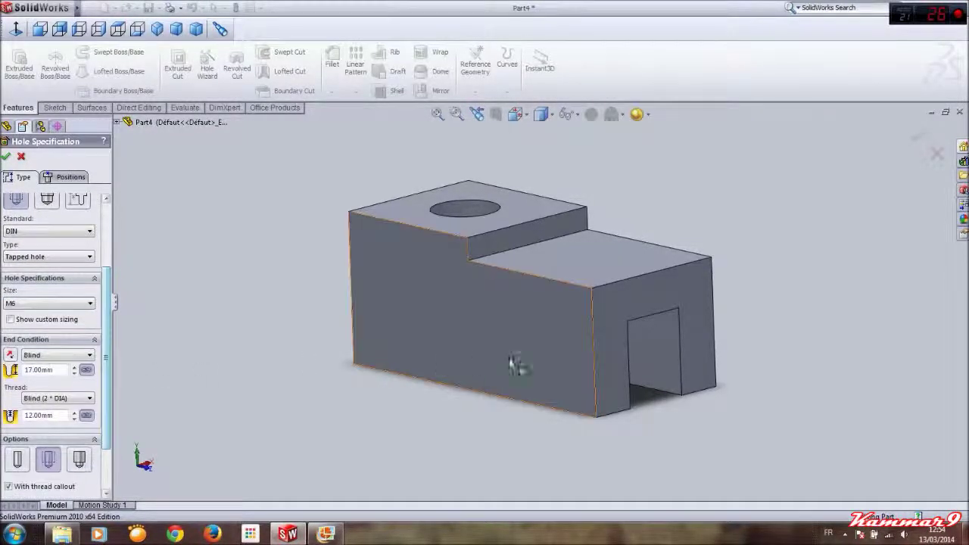
scroll(620, 331, down, 2)
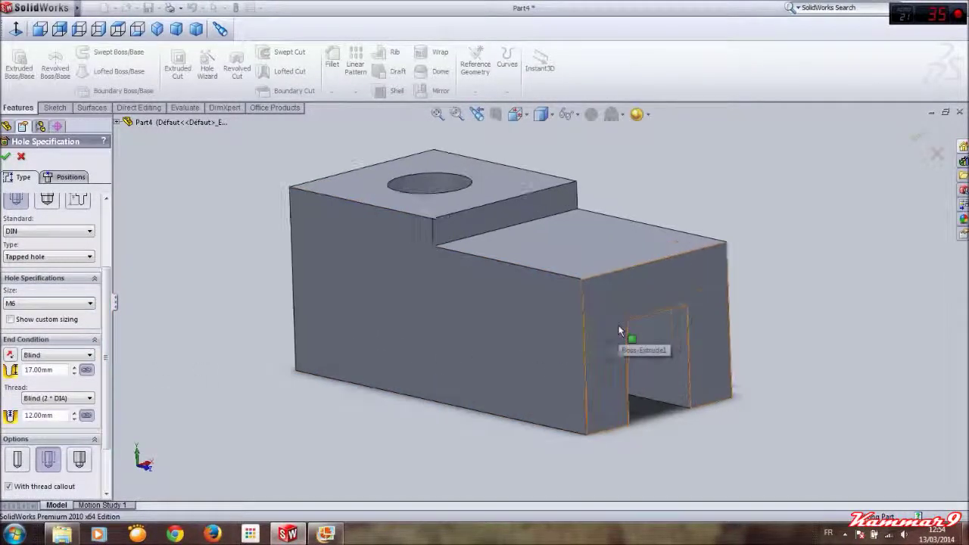
click(55, 180)
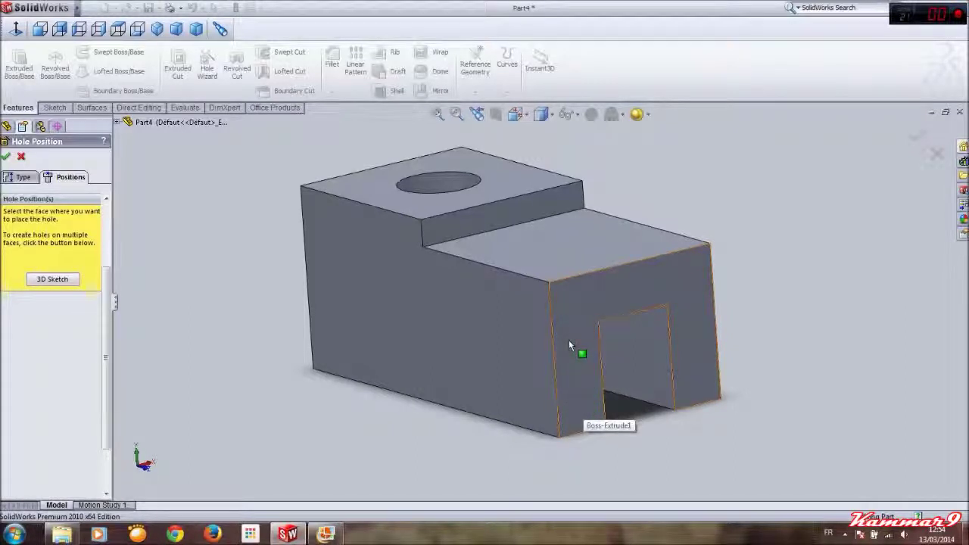
middle_drag(568, 340, 566, 353)
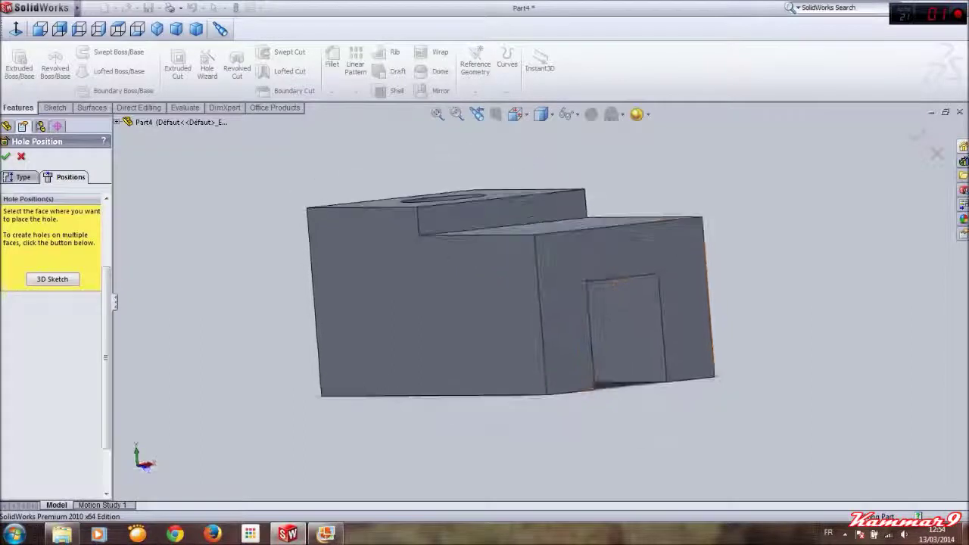
key(ctrl+7)
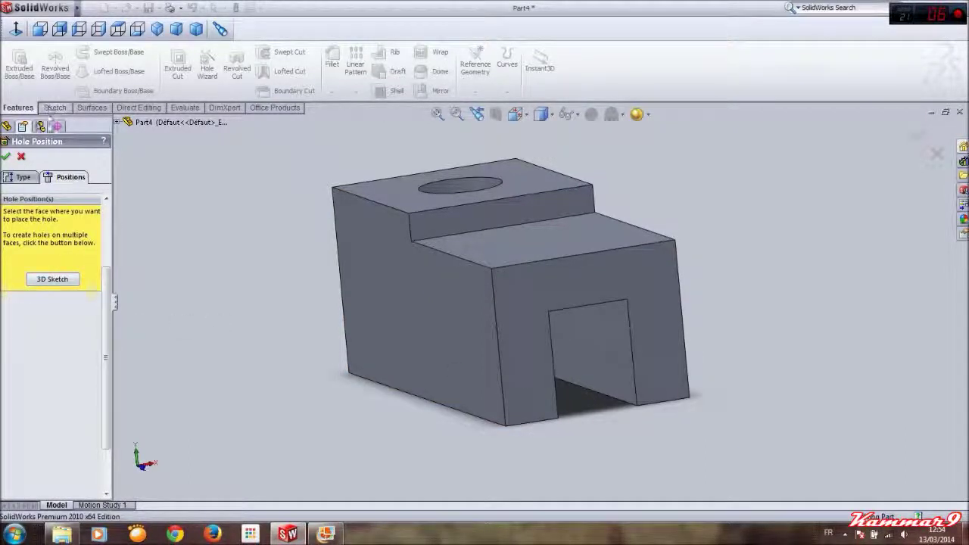
middle_drag(250, 288, 262, 283)
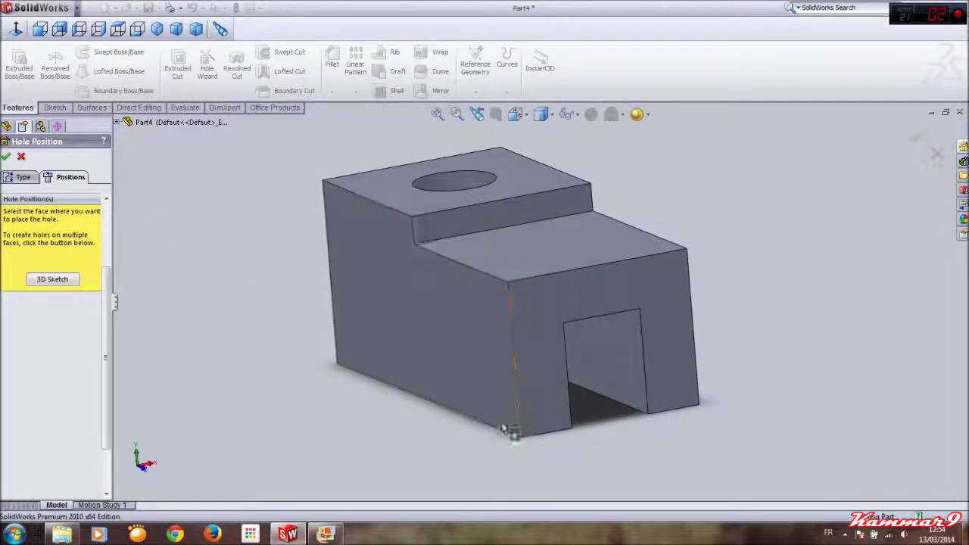
middle_drag(547, 372, 534, 330)
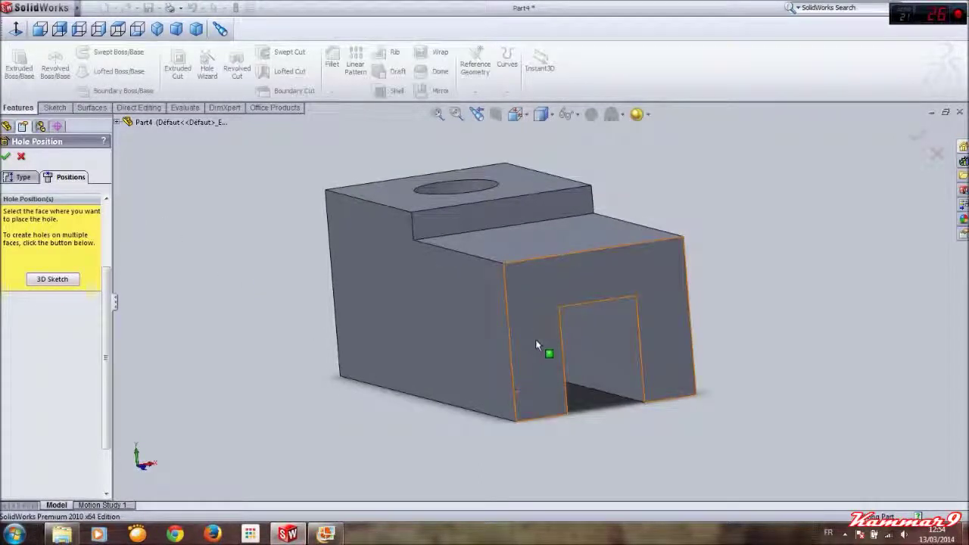
- Put one hole point low on the left leg and one high on the right, viewed from the front
click(535, 340)
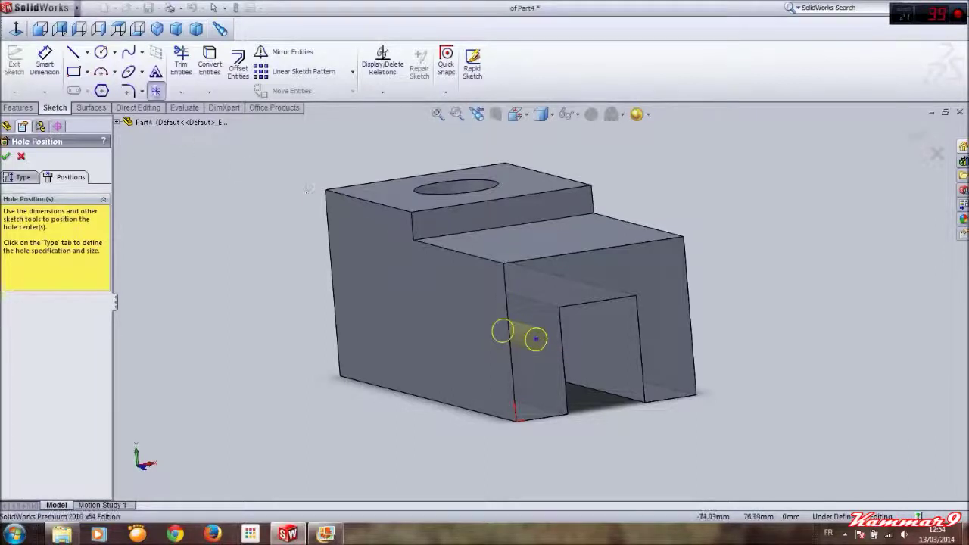
click(155, 90)
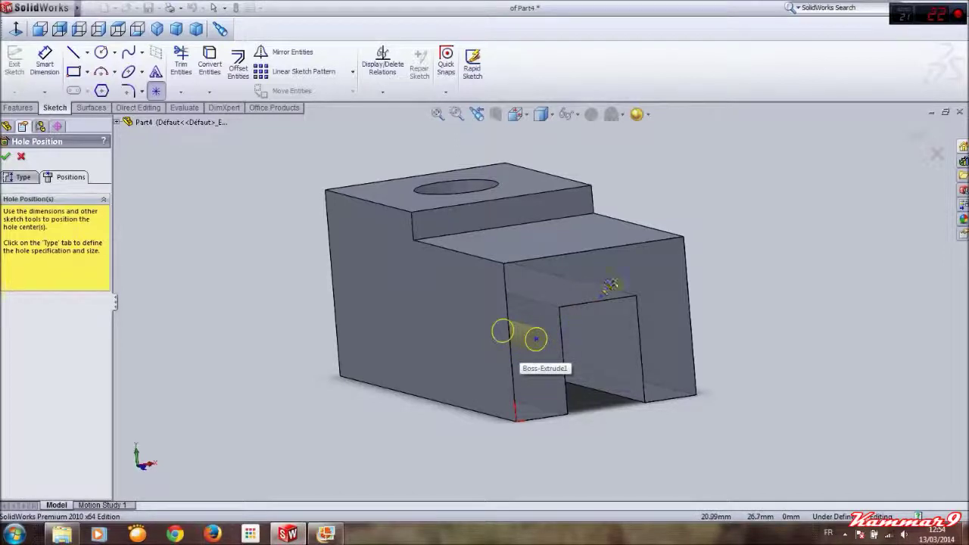
click(660, 262)
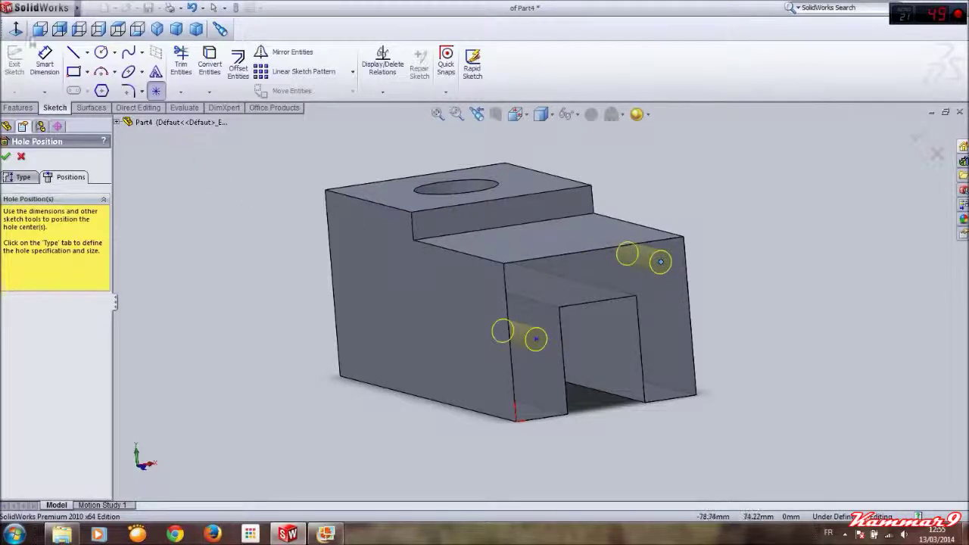
click(40, 28)
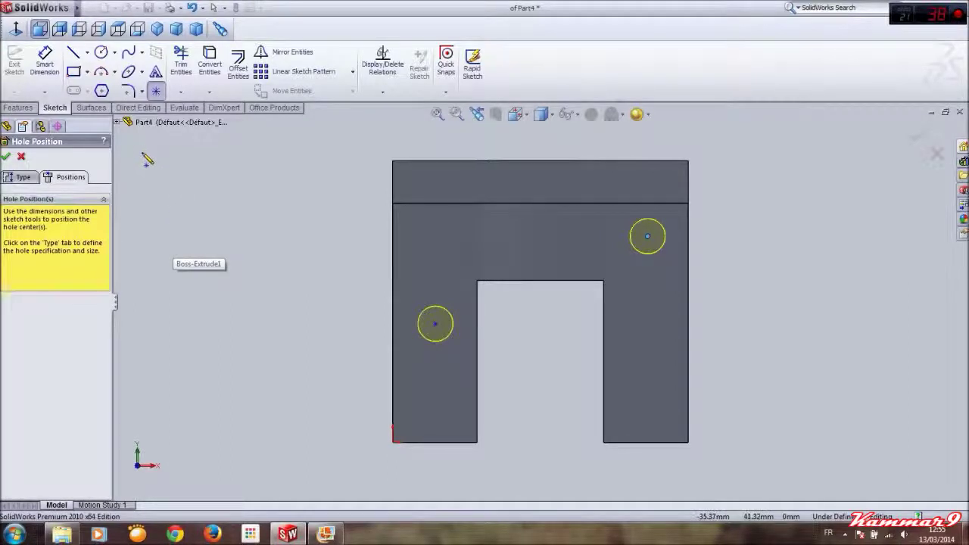
- Dimension the left hole point 6 mm from the bottom edge and 6 mm from the left edge
click(38, 67)
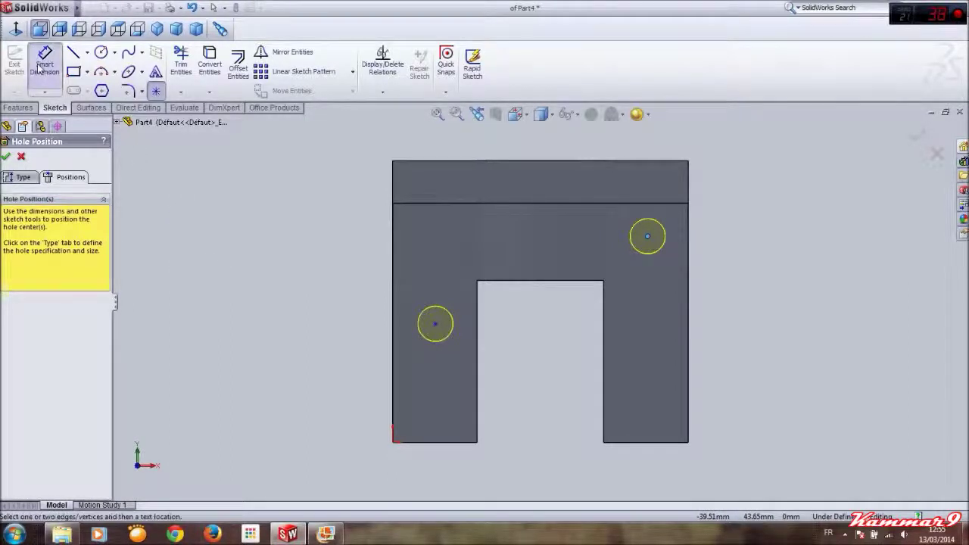
click(326, 534)
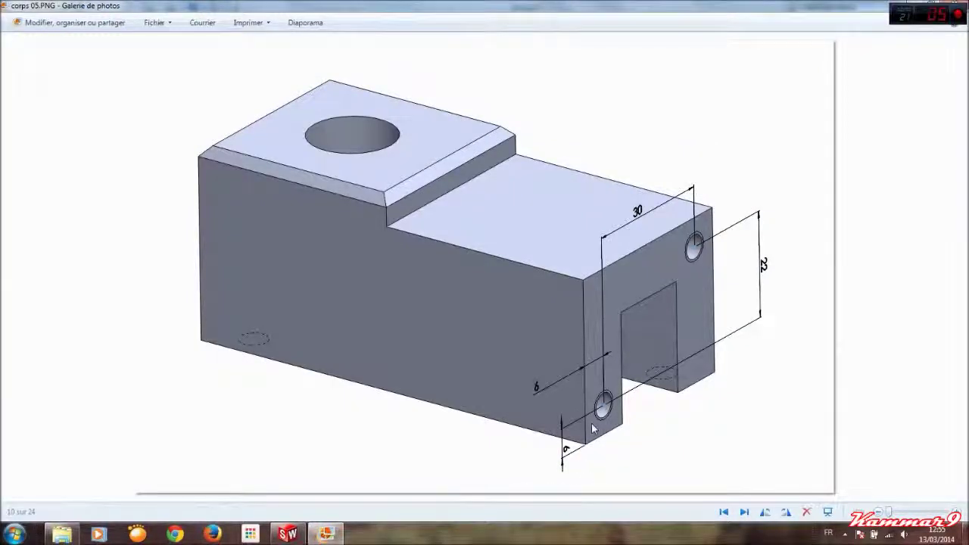
click(326, 534)
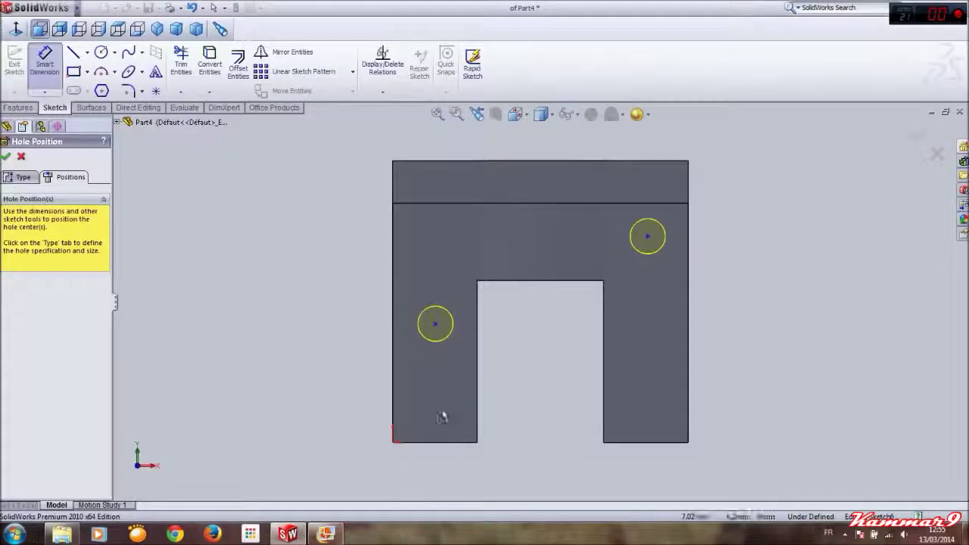
click(431, 442)
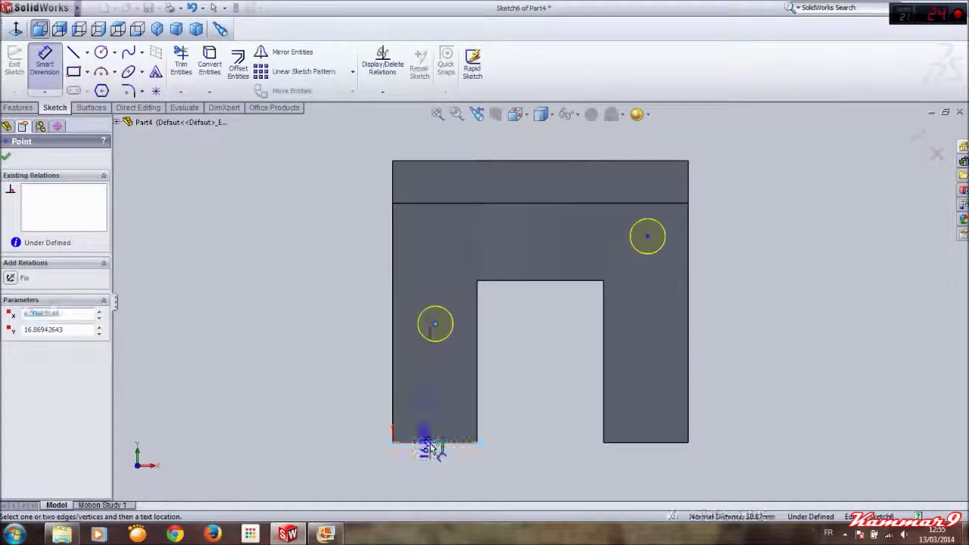
click(435, 324)
click(434, 473)
text(6.00mm)
key(Return)
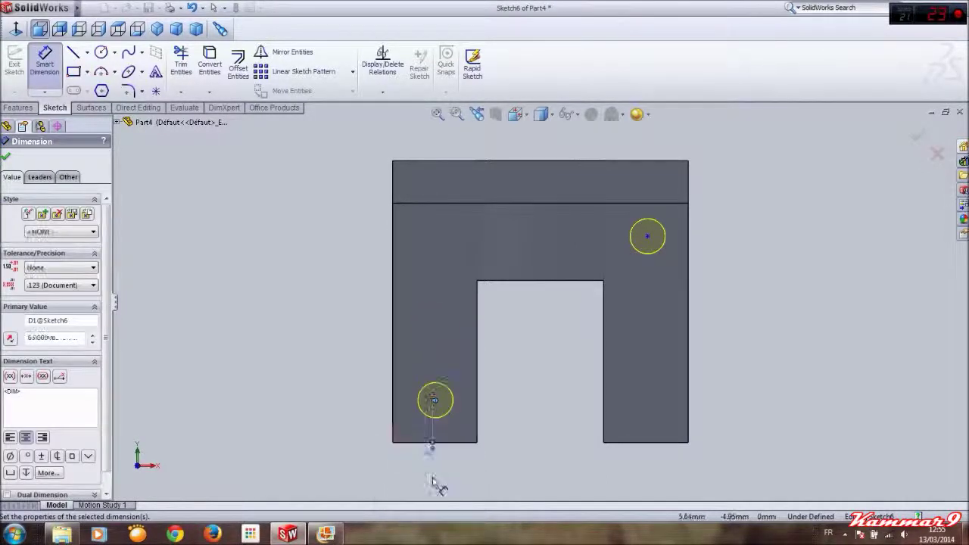
click(434, 401)
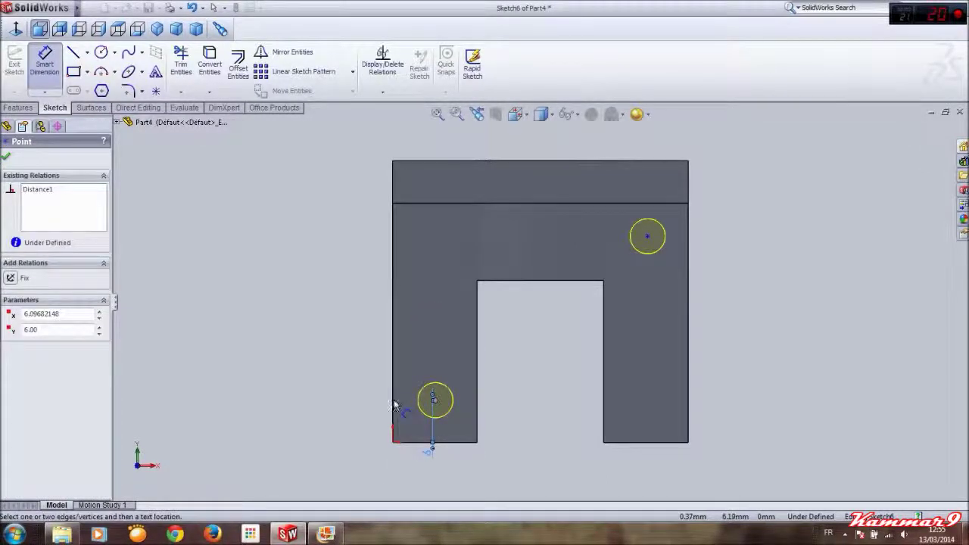
click(393, 403)
click(345, 394)
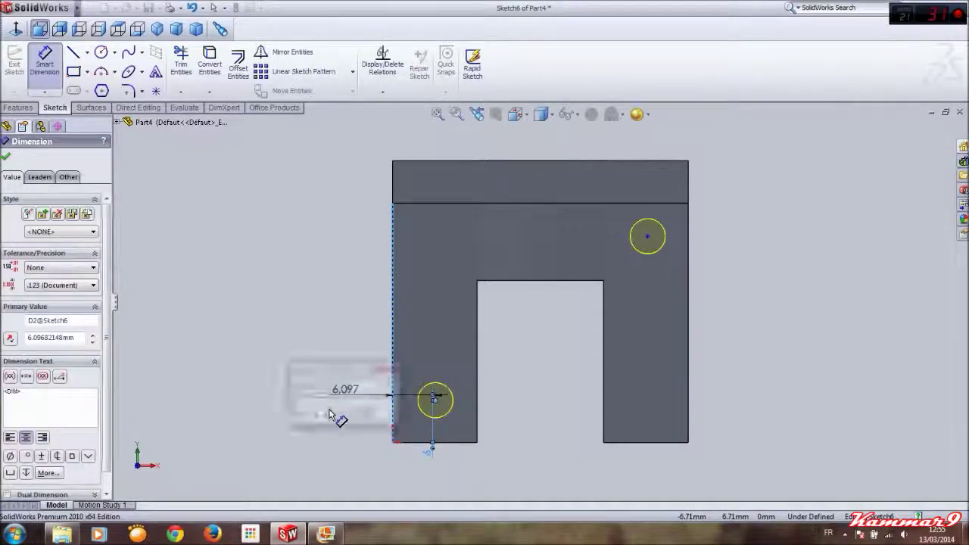
text(6)
key(Return)
- Space the two hole points 30 mm apart horizontally and 22 mm apart vertically
click(327, 534)
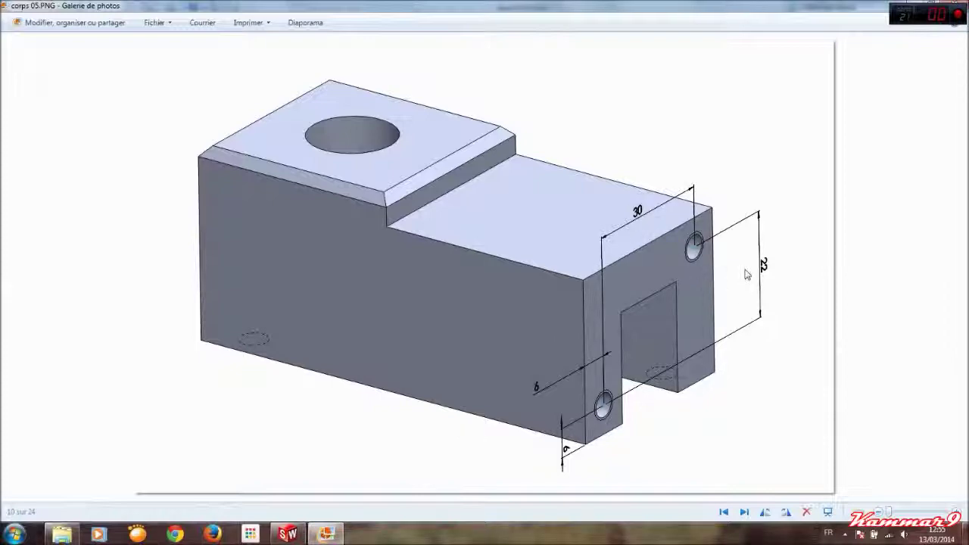
click(327, 534)
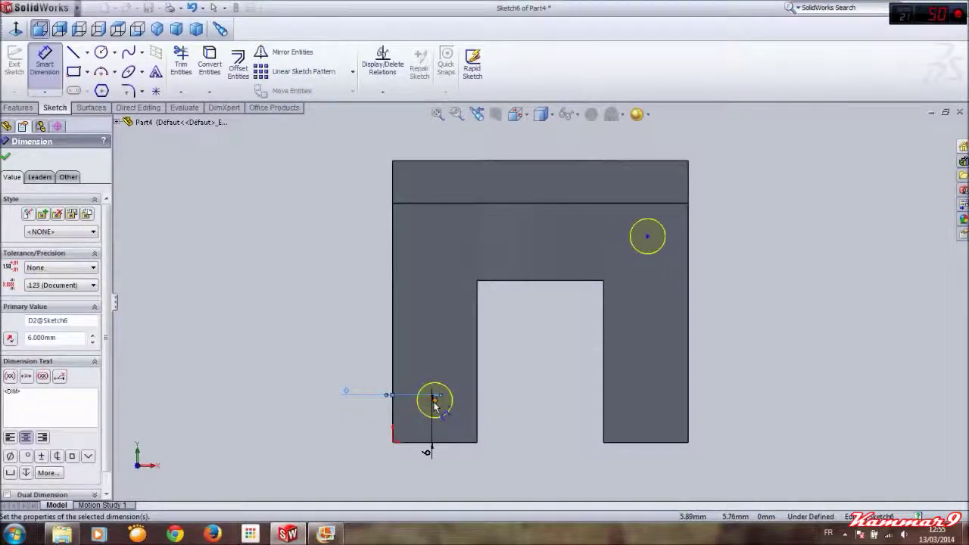
click(435, 400)
click(647, 237)
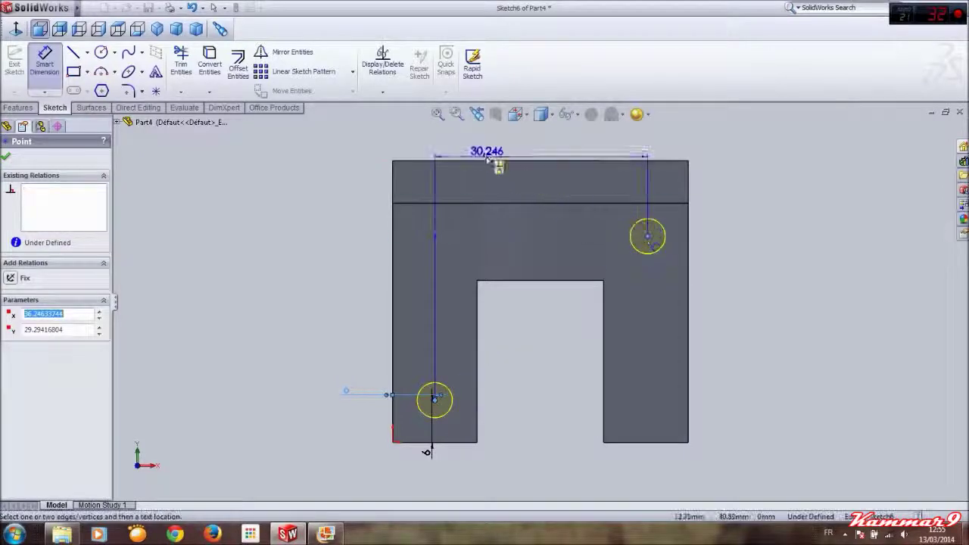
click(487, 155)
text(30)
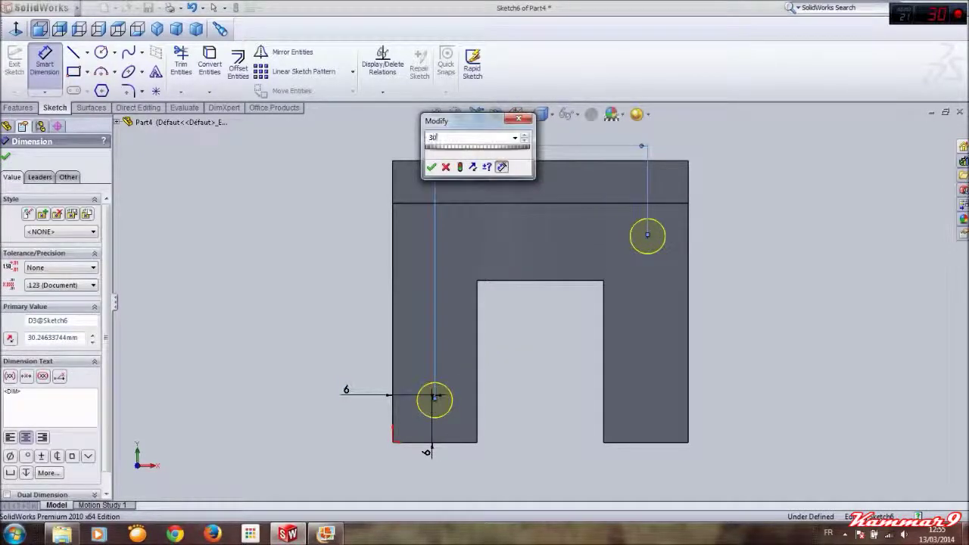
key(Return)
click(645, 236)
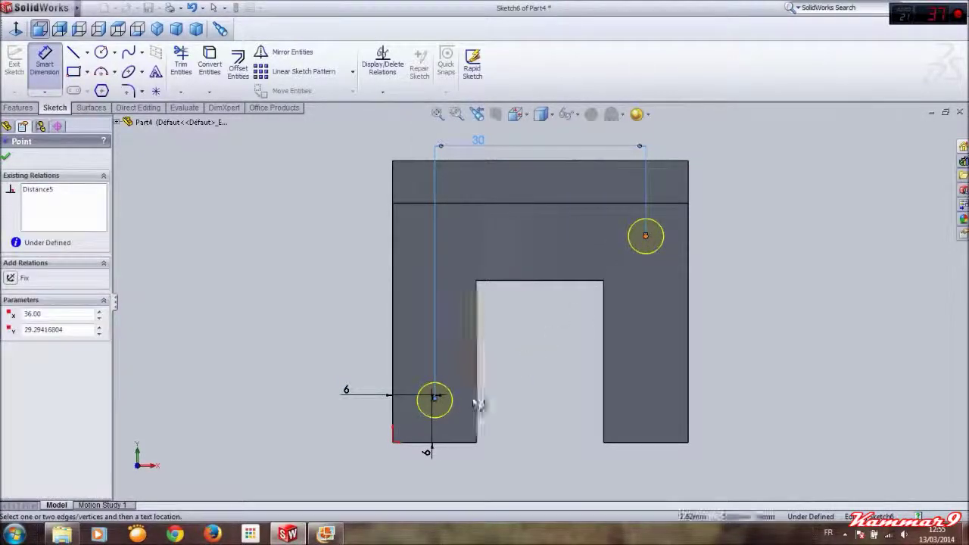
click(434, 398)
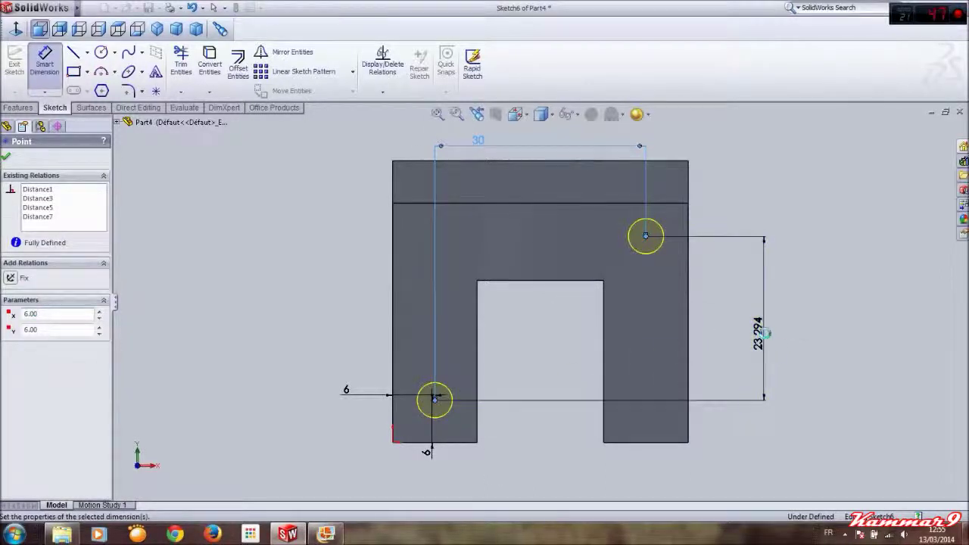
click(766, 340)
text(22)
key(Return)
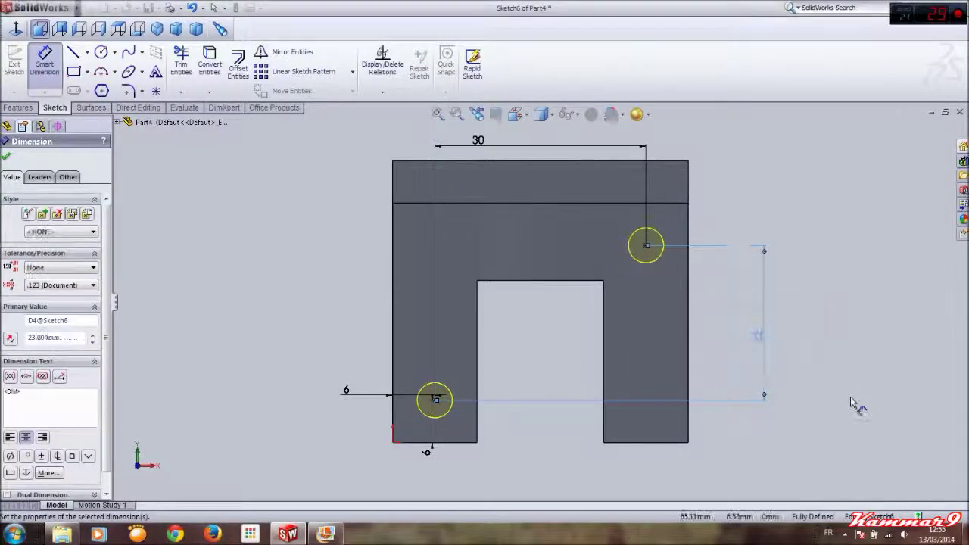
key(Escape)
- Compare the model with the reference images, then accept the two M6 tapped holes
middle_drag(612, 329, 645, 342)
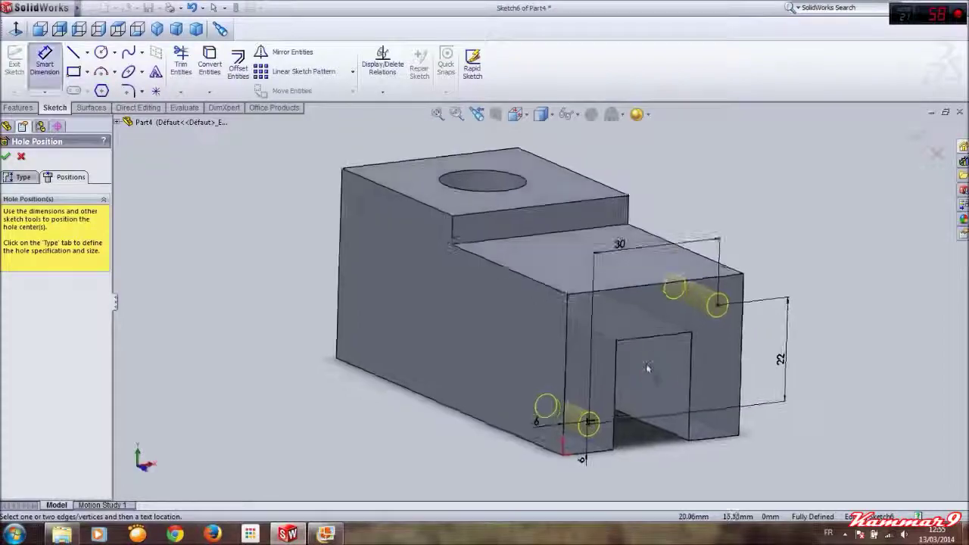
click(326, 535)
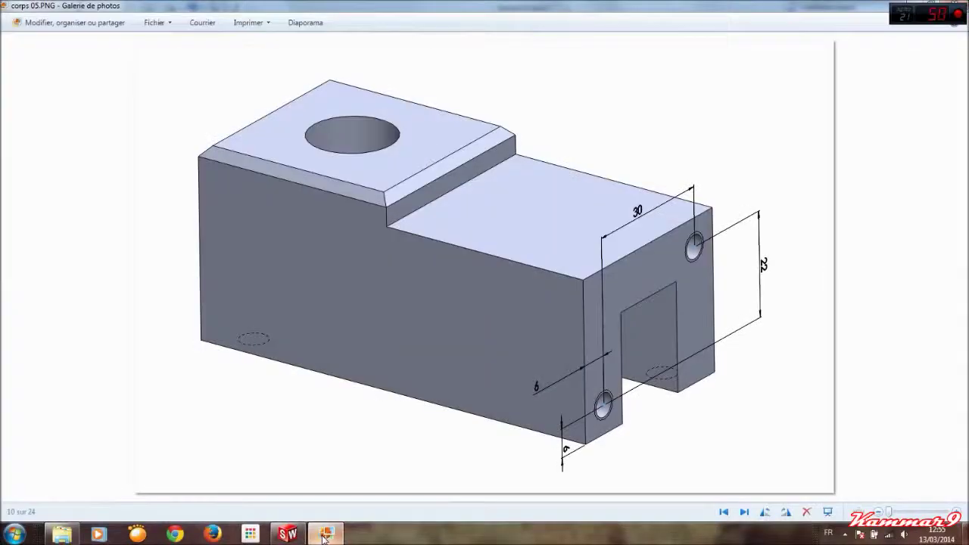
click(326, 535)
middle_drag(376, 393, 368, 337)
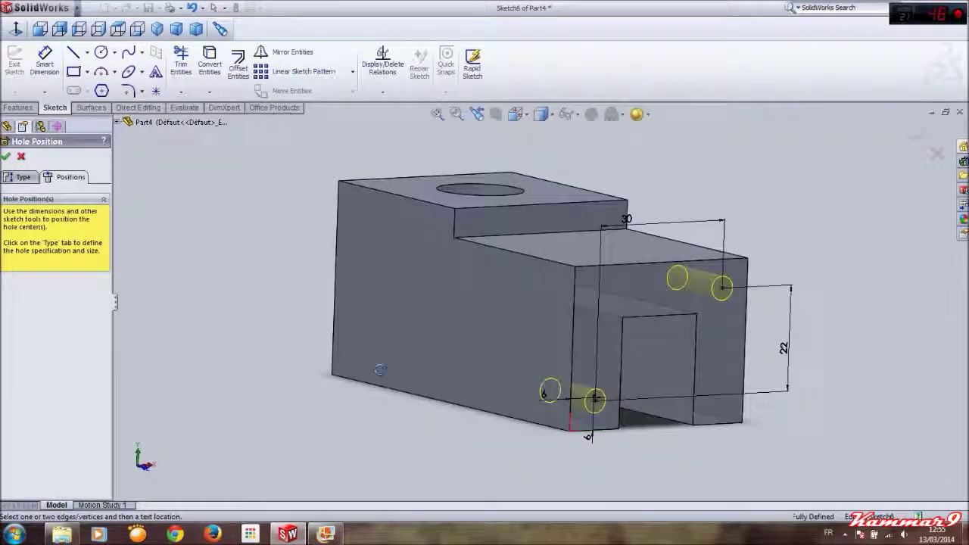
click(328, 536)
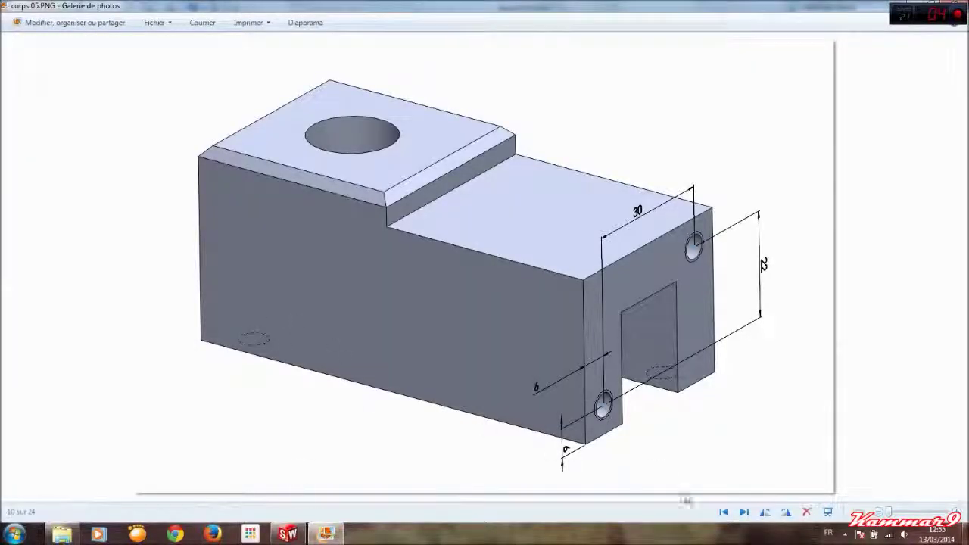
click(723, 512)
click(744, 513)
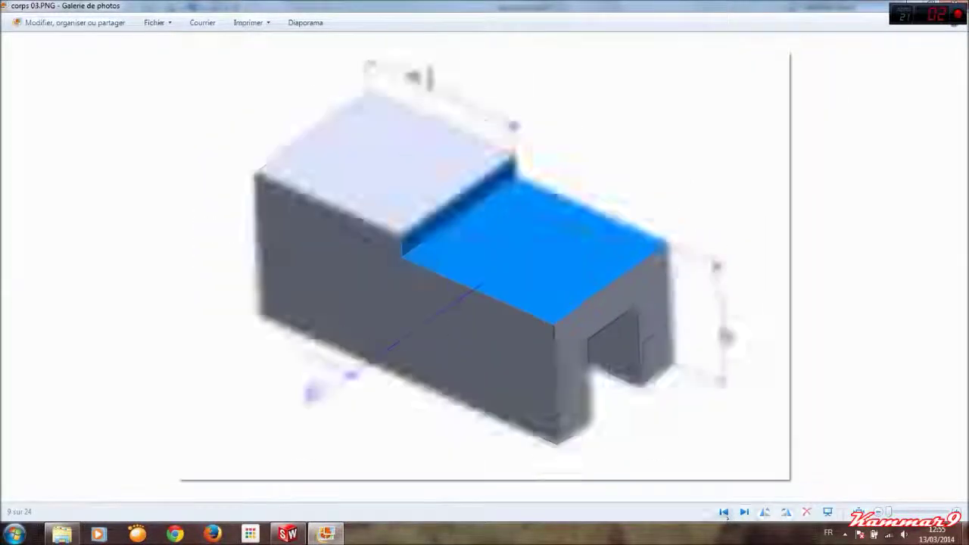
click(746, 513)
click(745, 512)
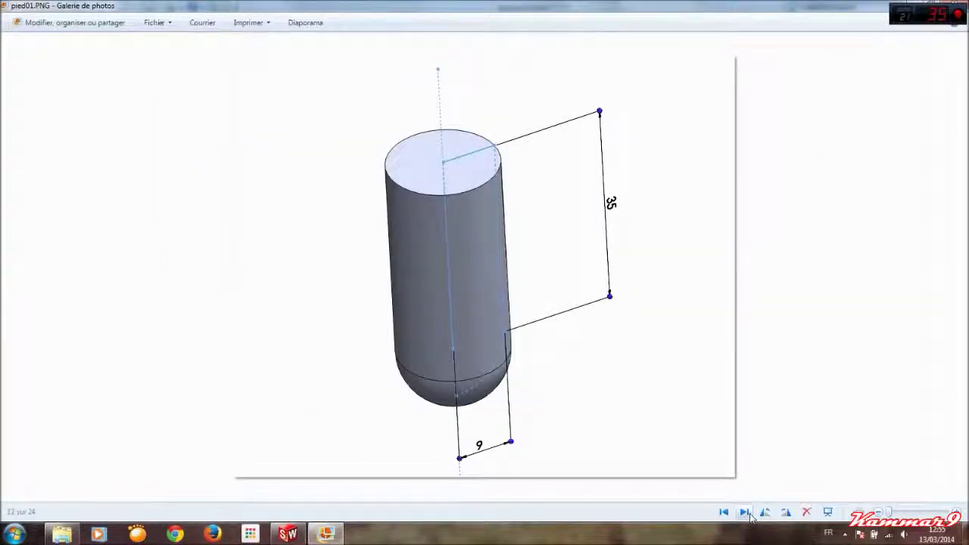
click(745, 512)
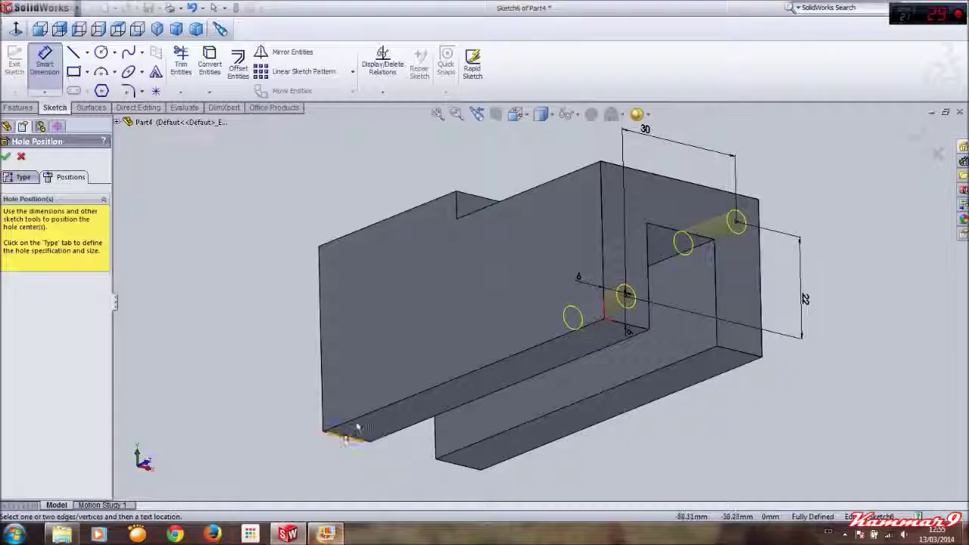
middle_drag(358, 428, 281, 298)
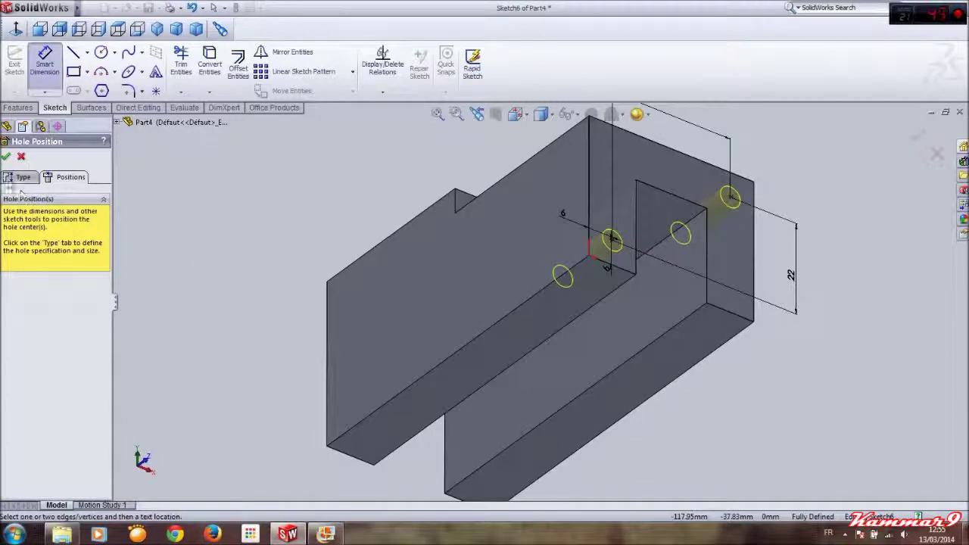
click(6, 157)
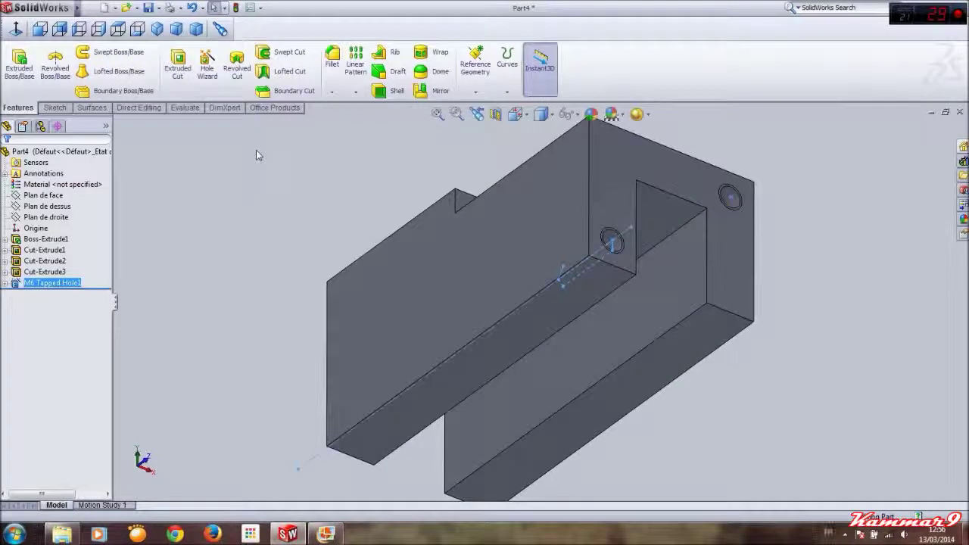
mouse_move(455, 180)
middle_down()
mouse_move(408, 277)
mouse_move(454, 324)
middle_up()
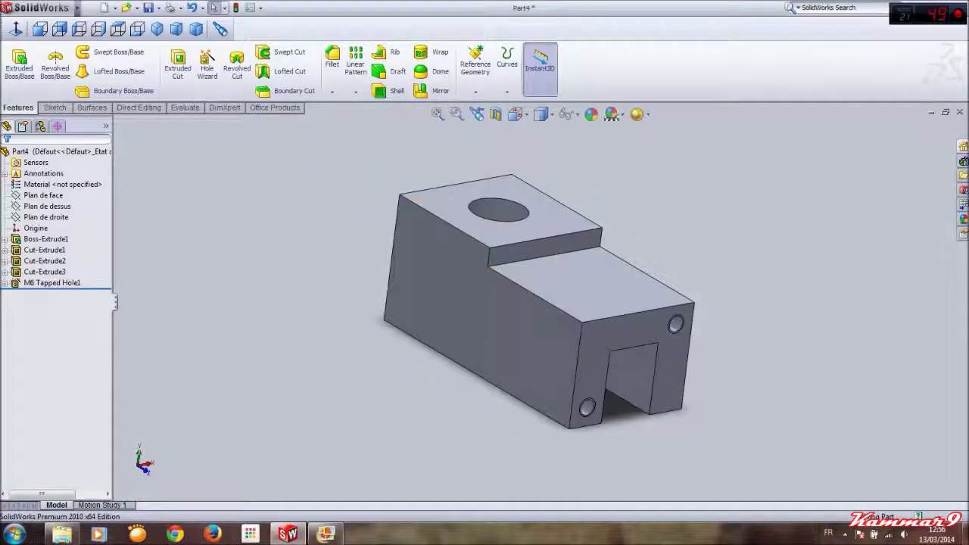
click(327, 534)
click(744, 513)
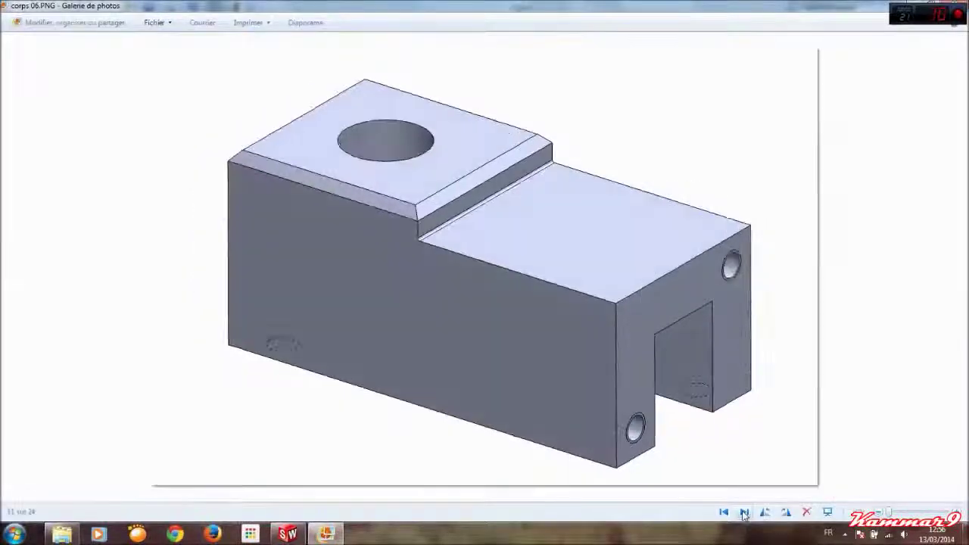
click(722, 513)
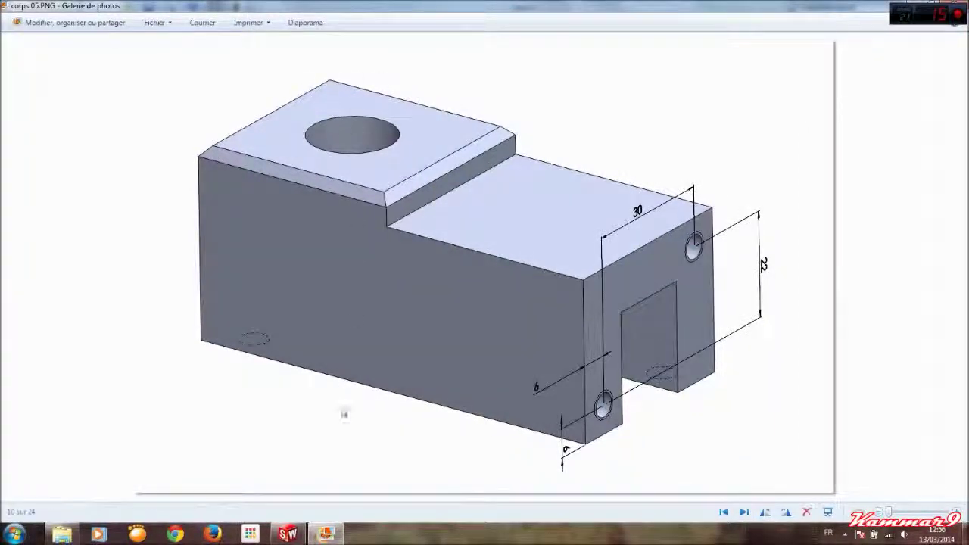
key(alt+Tab)
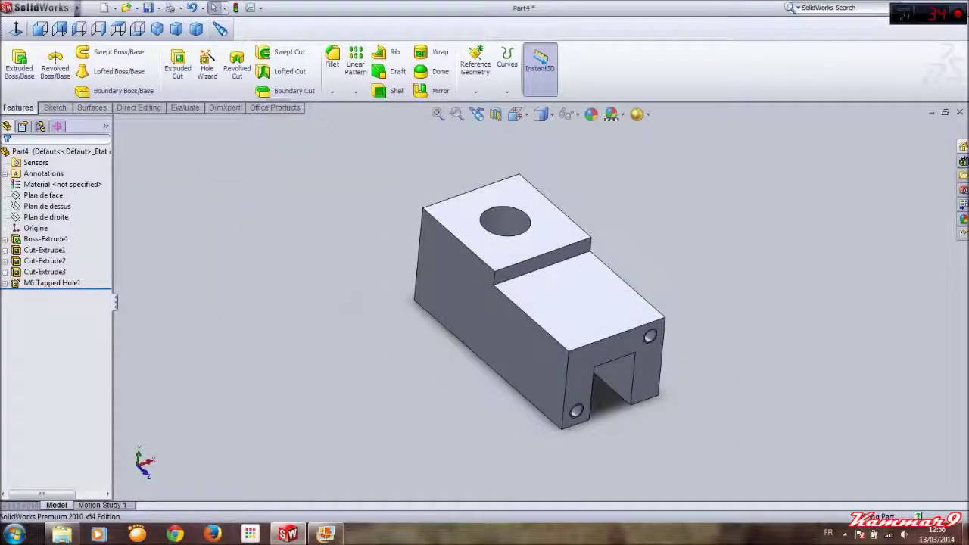
- Start a chamfer on the four top edges of the raised step
click(332, 91)
click(356, 125)
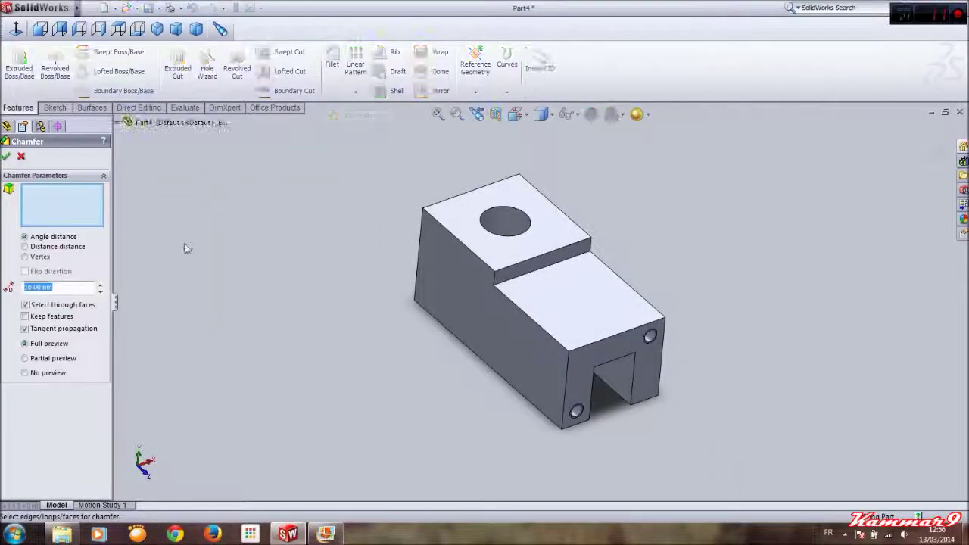
text(2)
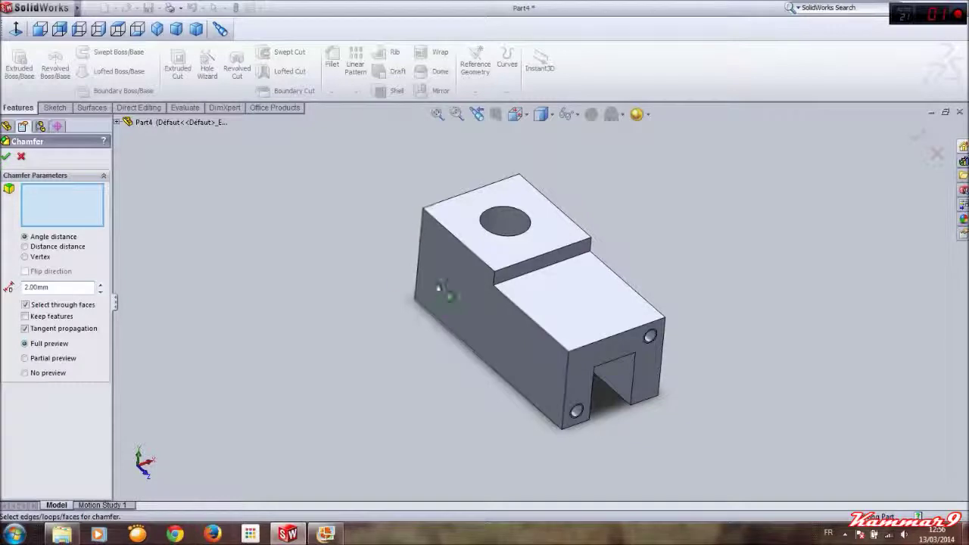
click(479, 257)
click(530, 258)
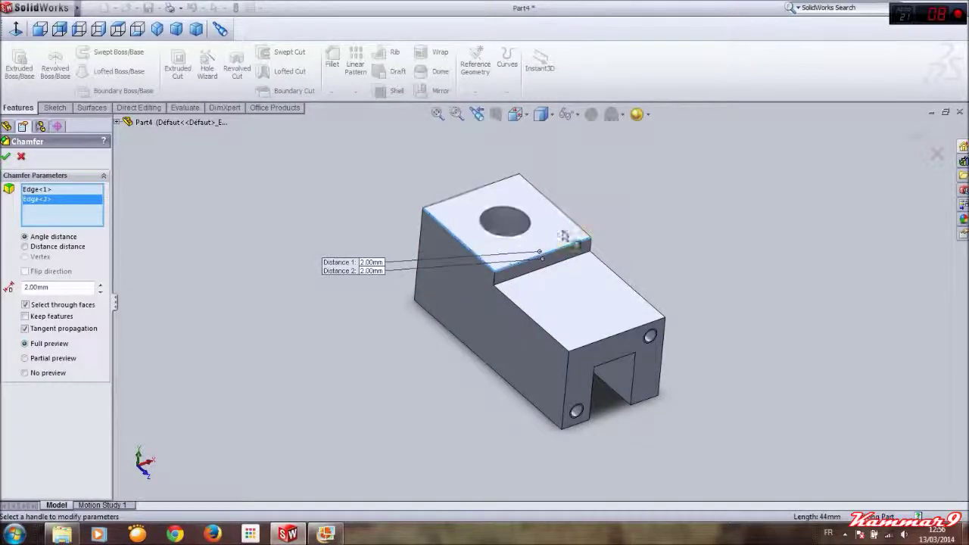
click(573, 217)
click(492, 187)
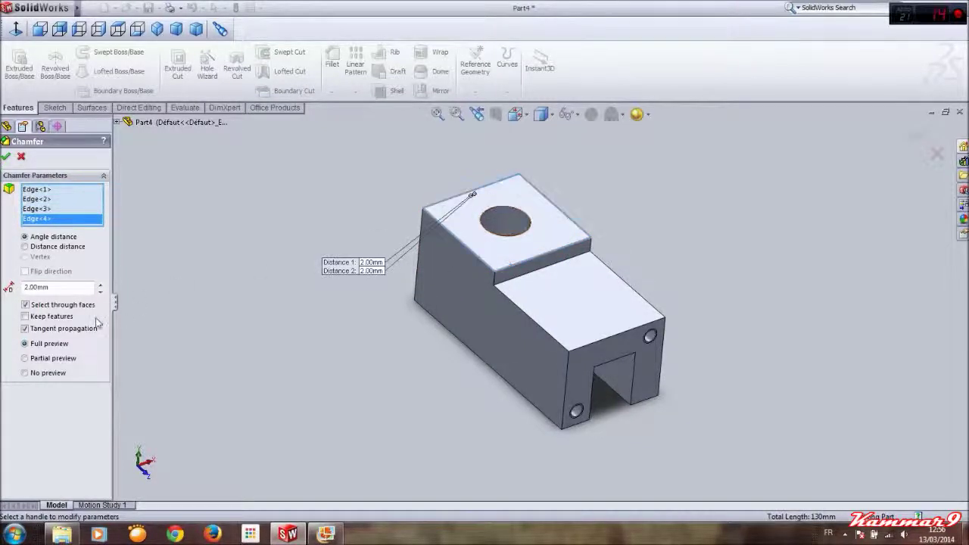
- Set the chamfer distance to 1 mm and accept the chamfer
scroll(523, 265, down, 2)
scroll(507, 272, down, 2)
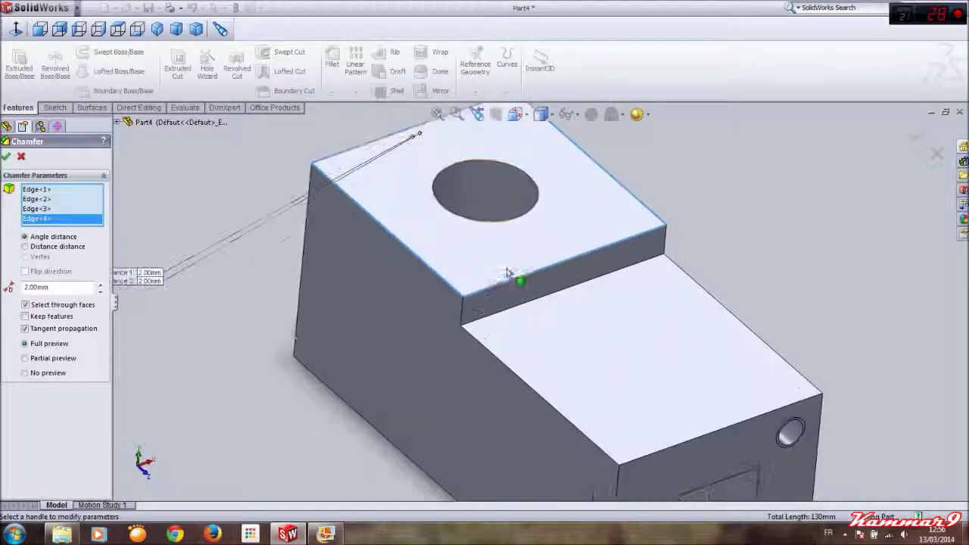
middle_drag(509, 273, 484, 261)
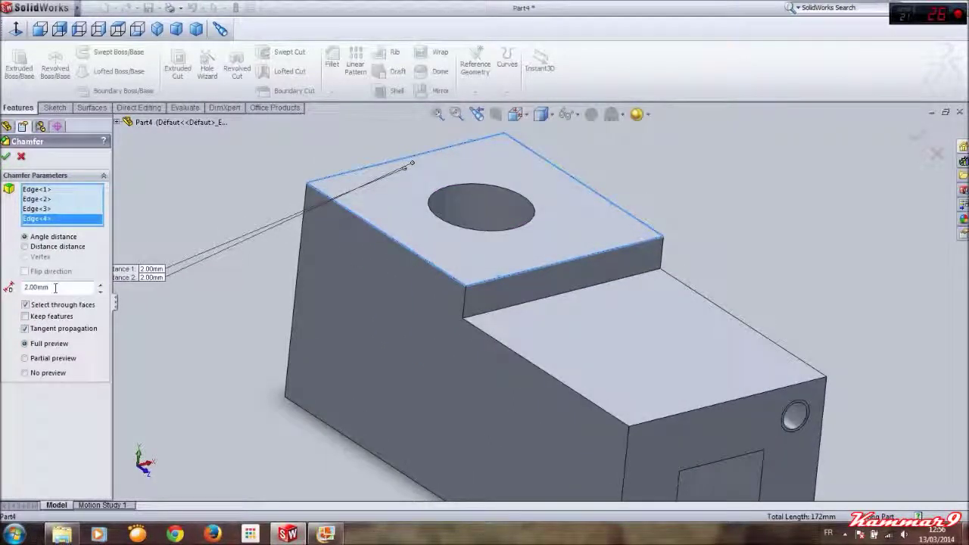
drag(56, 288, 9, 290)
text(1)
key(Return)
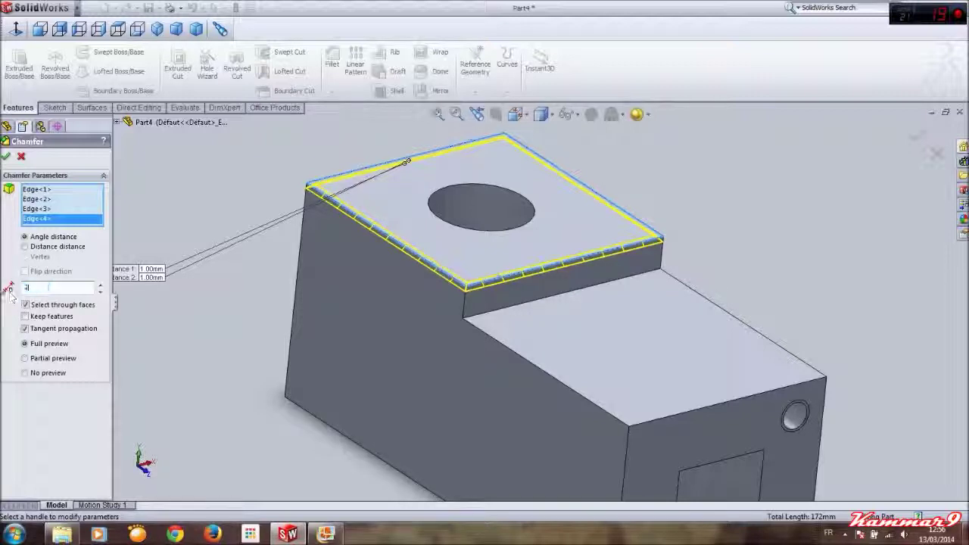
click(5, 156)
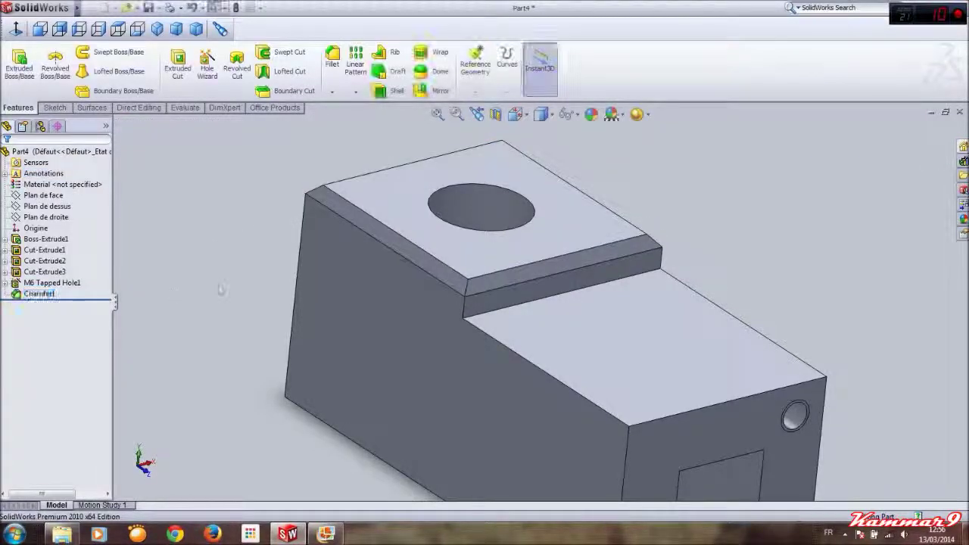
- Orbit the part to check the chamfers, then bring up the corps 06 reference image
scroll(447, 270, up, 3)
middle_drag(448, 271, 498, 346)
scroll(564, 359, down, 3)
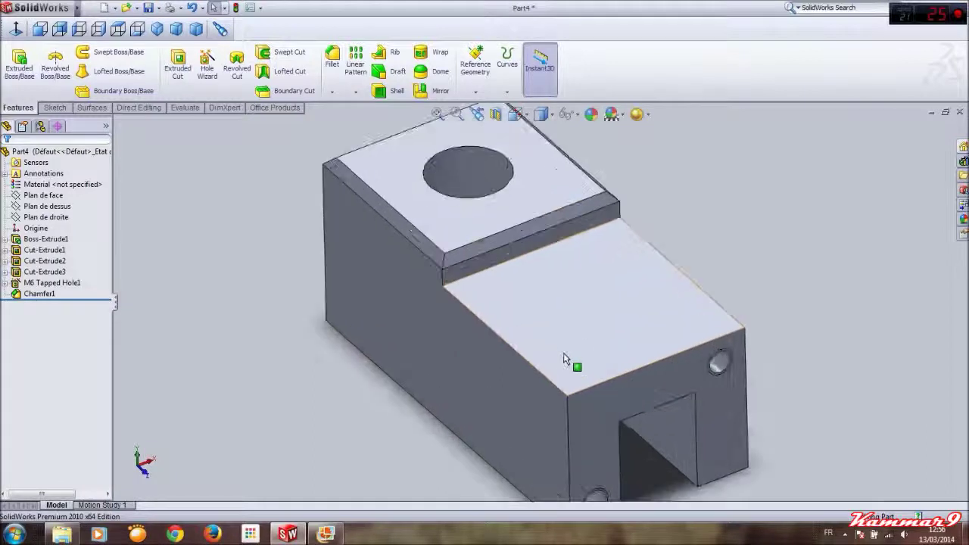
key(ctrl+7)
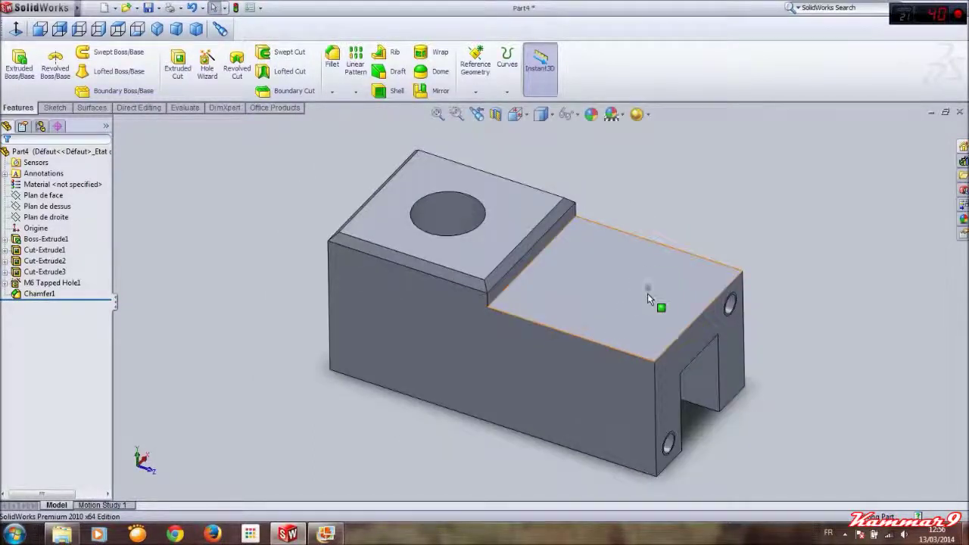
mouse_move(648, 299)
middle_down()
mouse_move(653, 271)
mouse_move(465, 343)
middle_up()
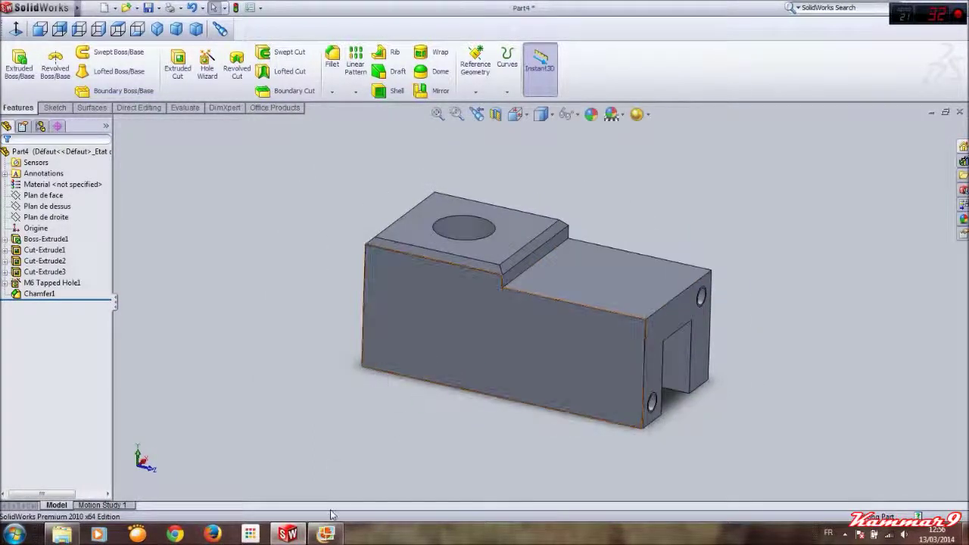
click(325, 535)
click(61, 534)
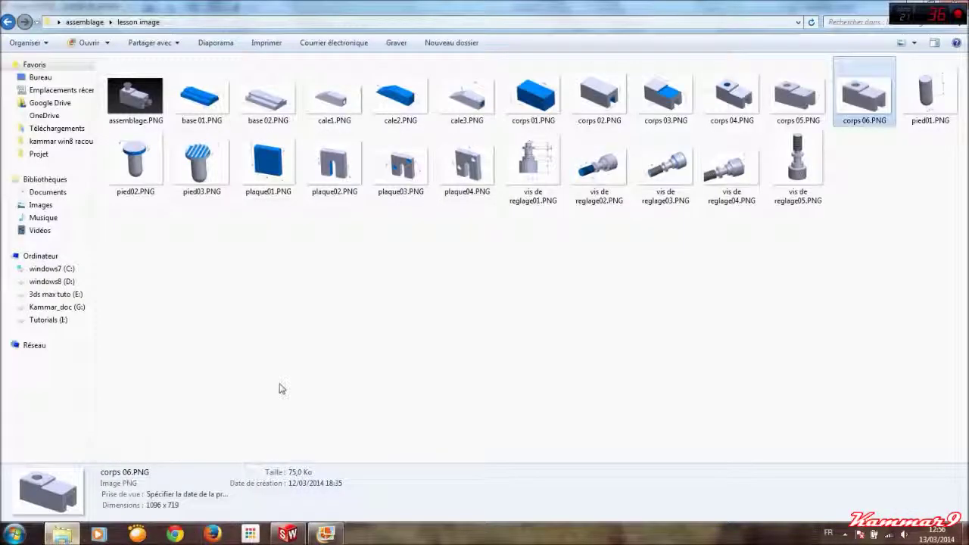
click(926, 94)
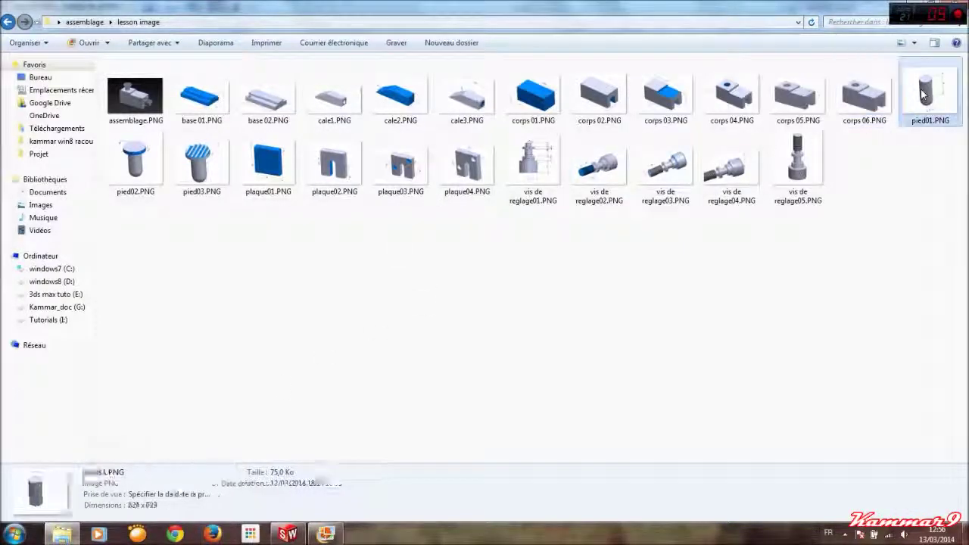
double_click(223, 167)
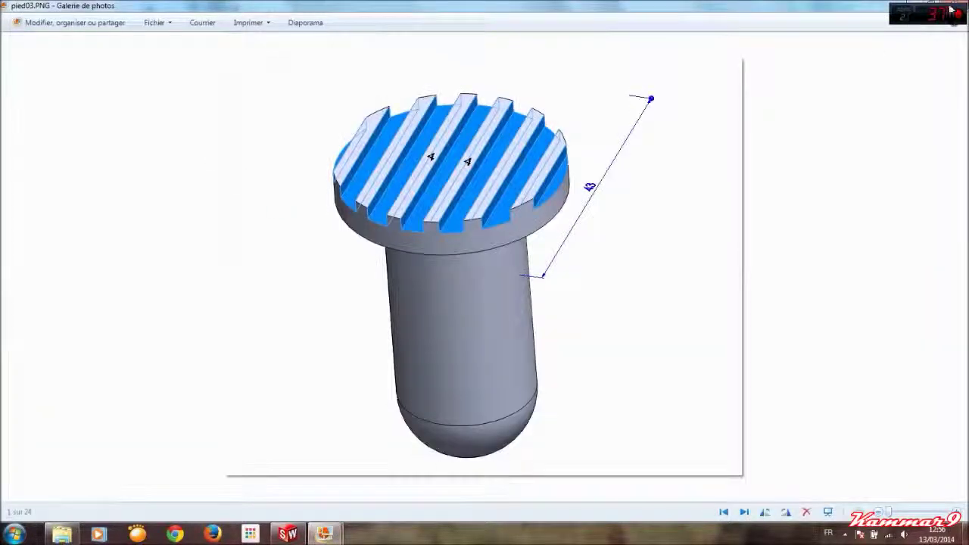
click(951, 10)
double_click(401, 163)
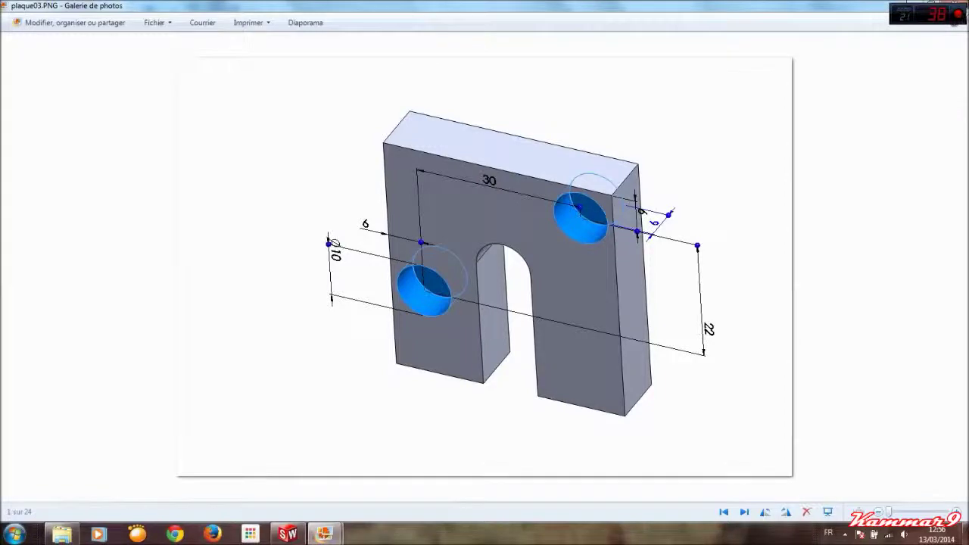
key(alt+F4)
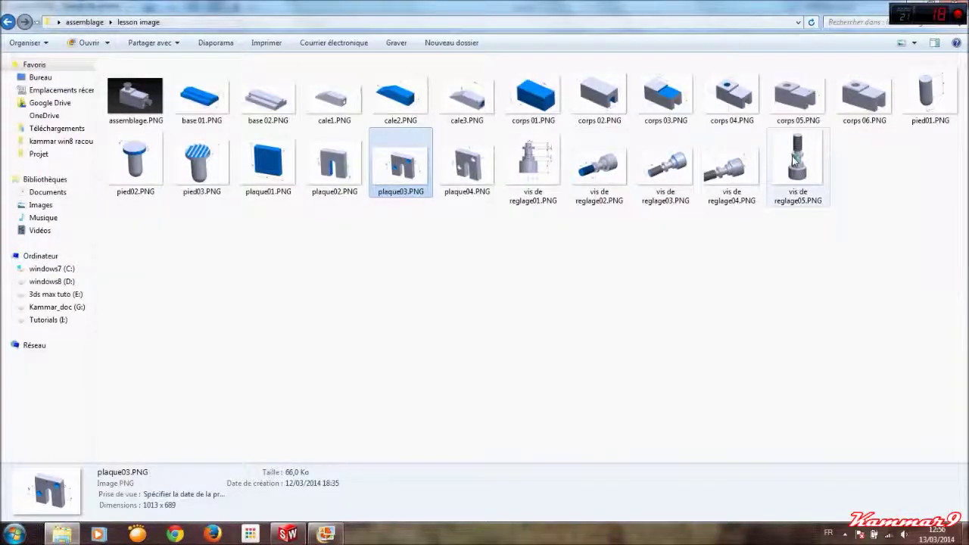
double_click(796, 159)
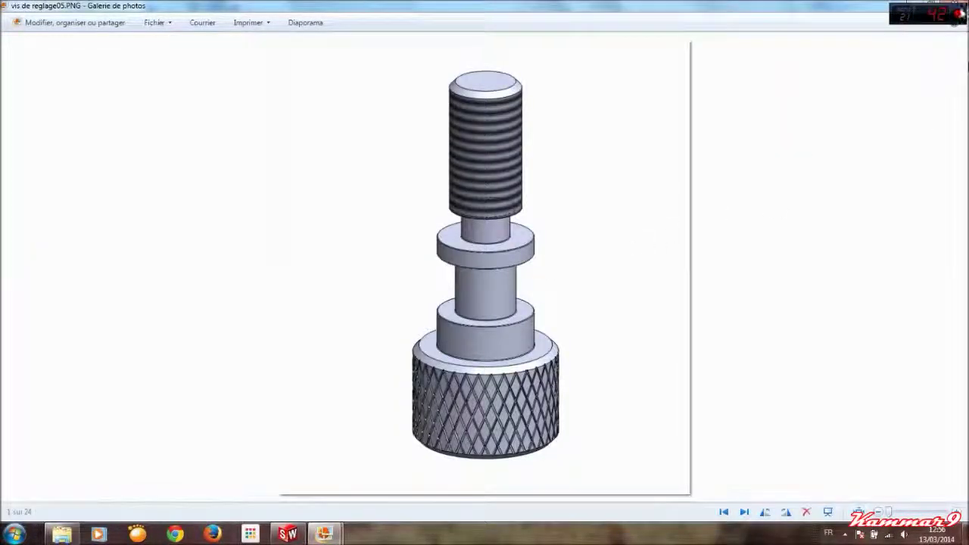
click(959, 6)
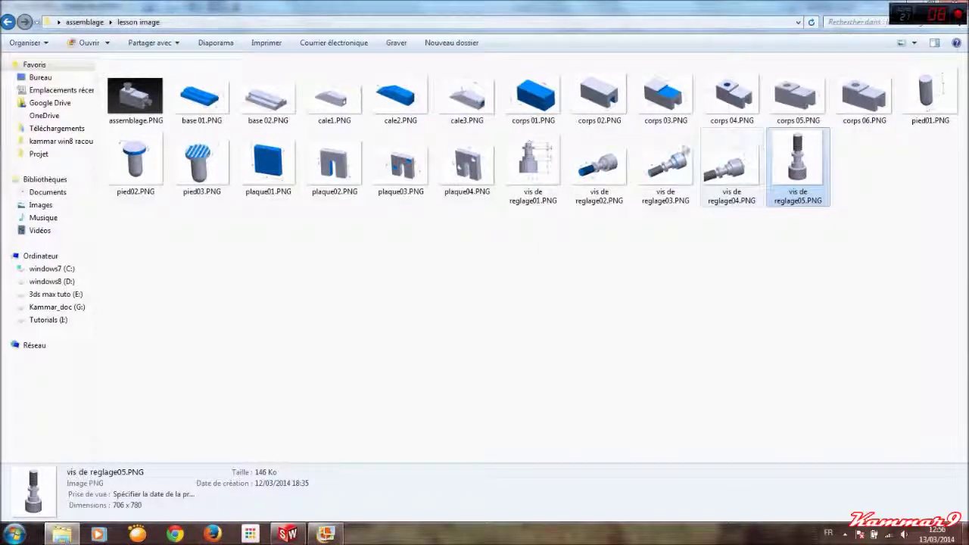
double_click(148, 106)
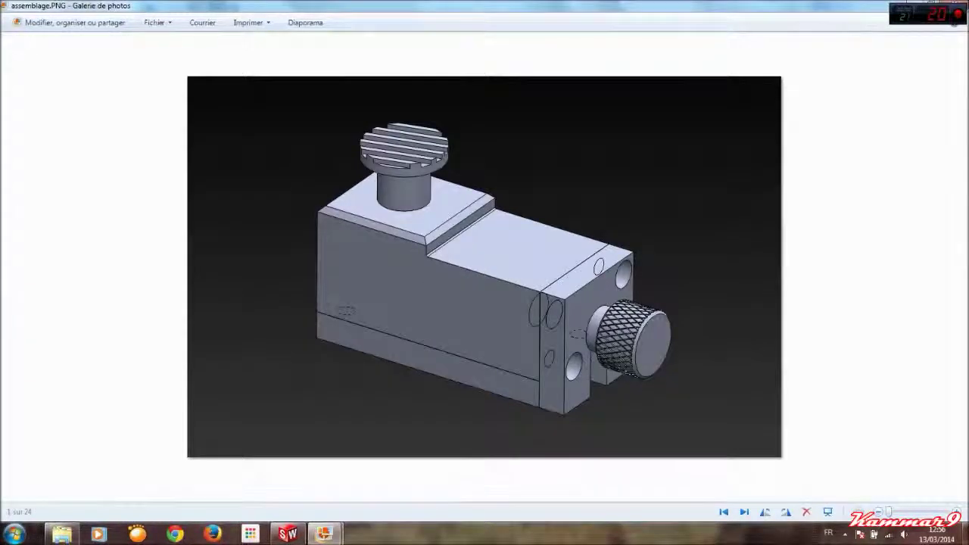
key(alt+F4)
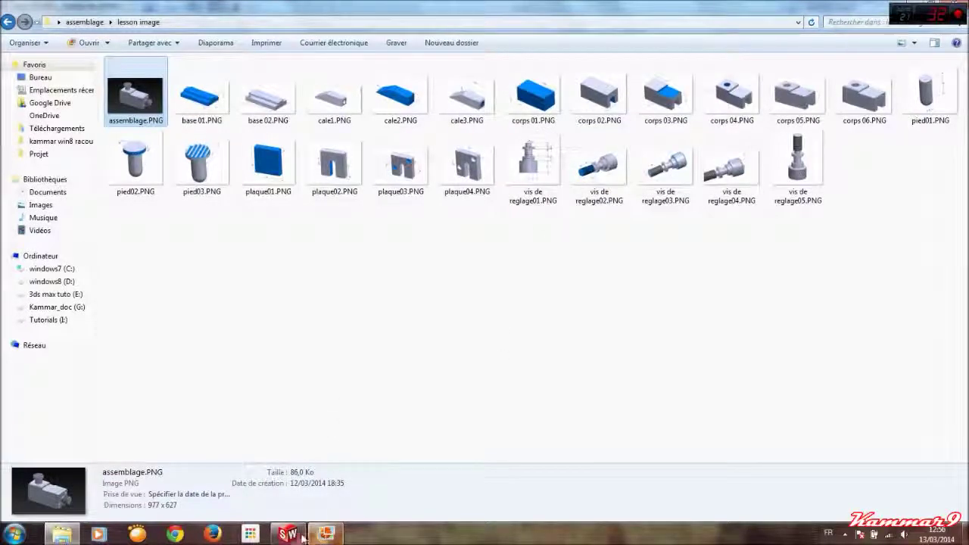
click(302, 538)
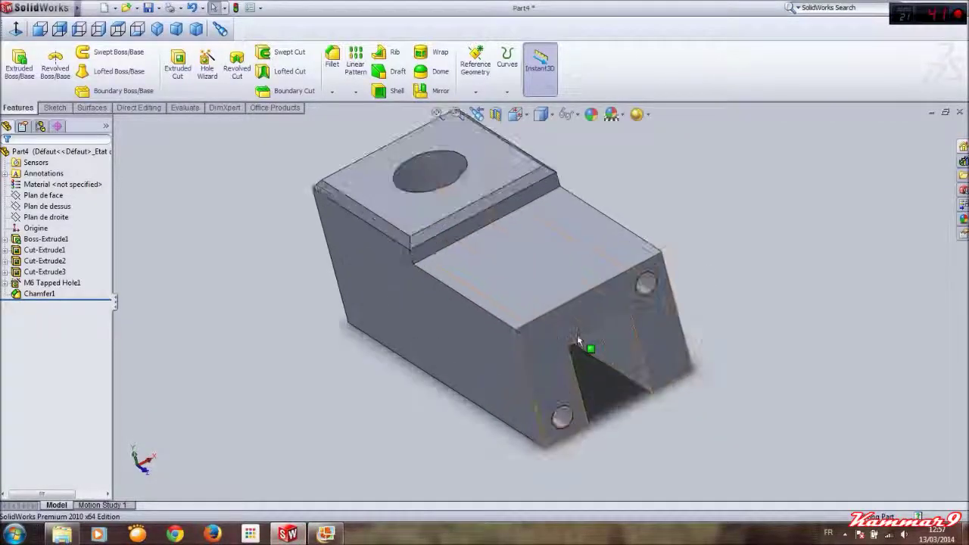